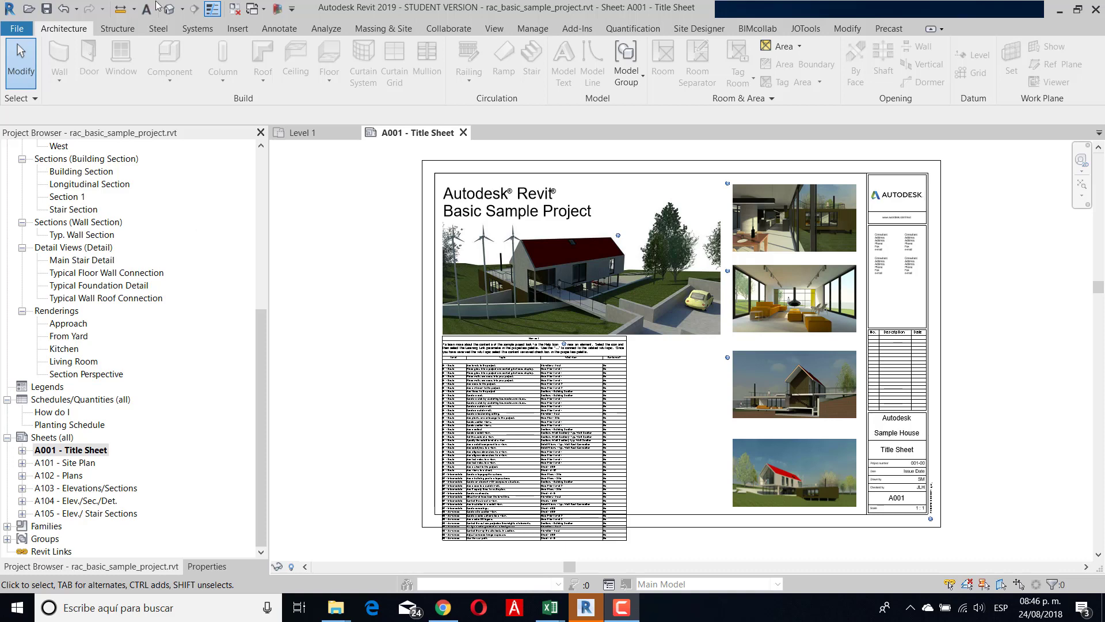
# Close the Level 1 view tab and scroll the Project Browser up to the Floor Plans list
pyautogui.click(234, 9)
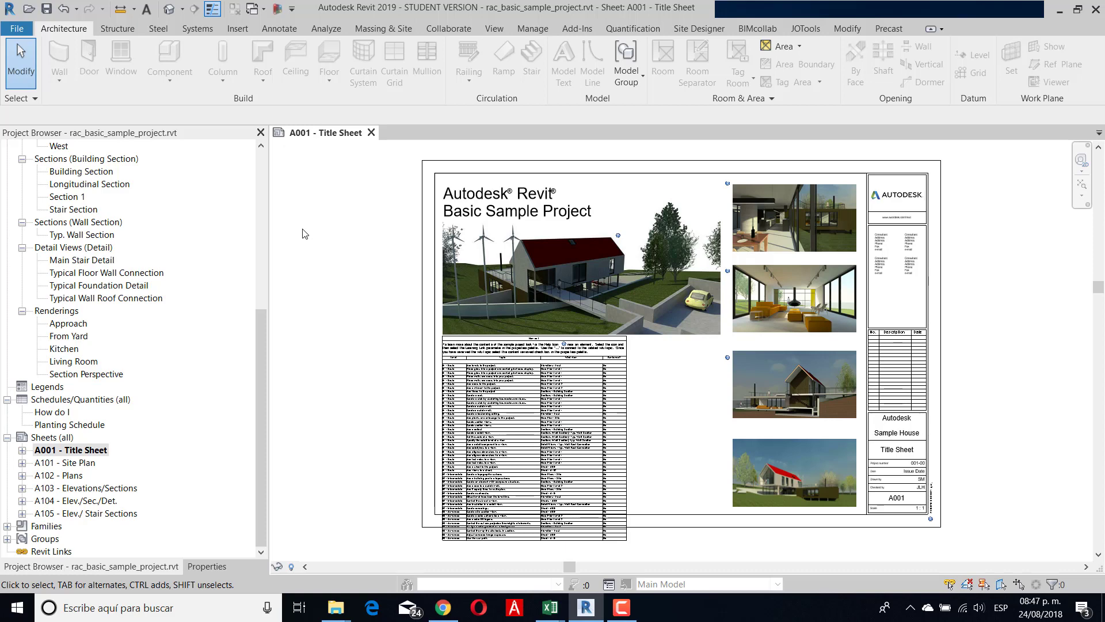
pyautogui.scroll(7, 261, 384)
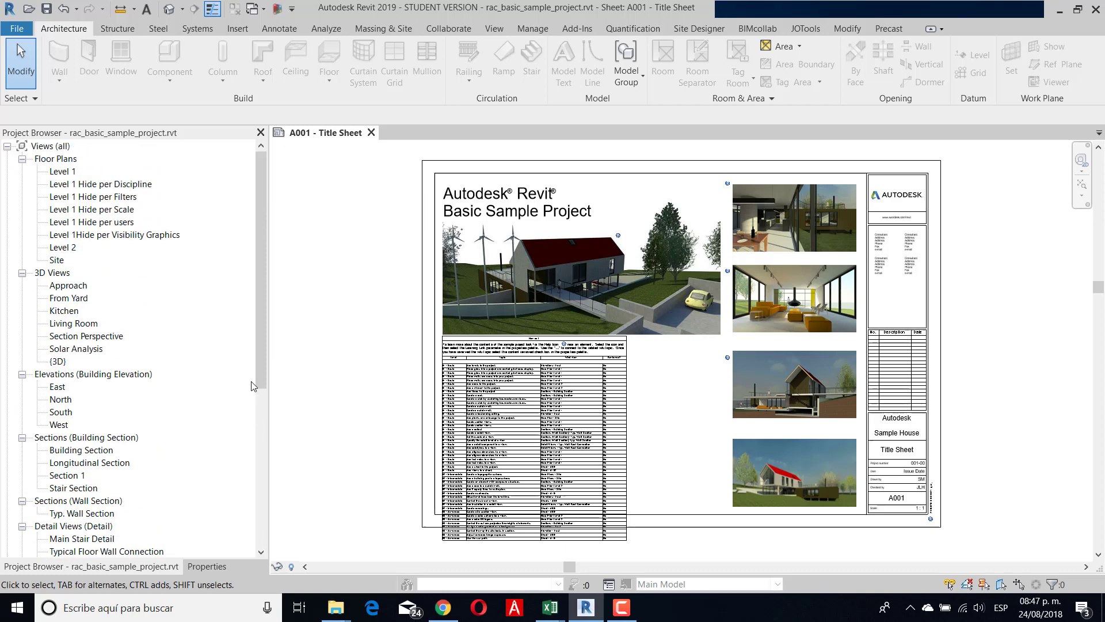
# Reopen the Level 1 floor plan and zoom and pan around the house to review its section markers
pyautogui.doubleClick(59, 172)
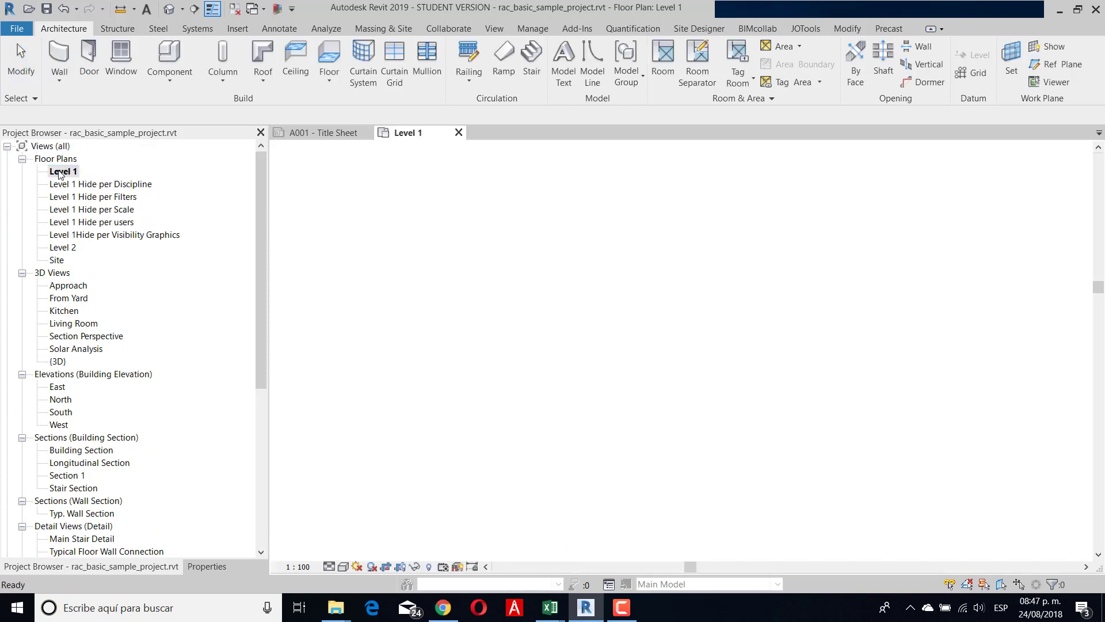
pyautogui.scroll(4, 562, 337)
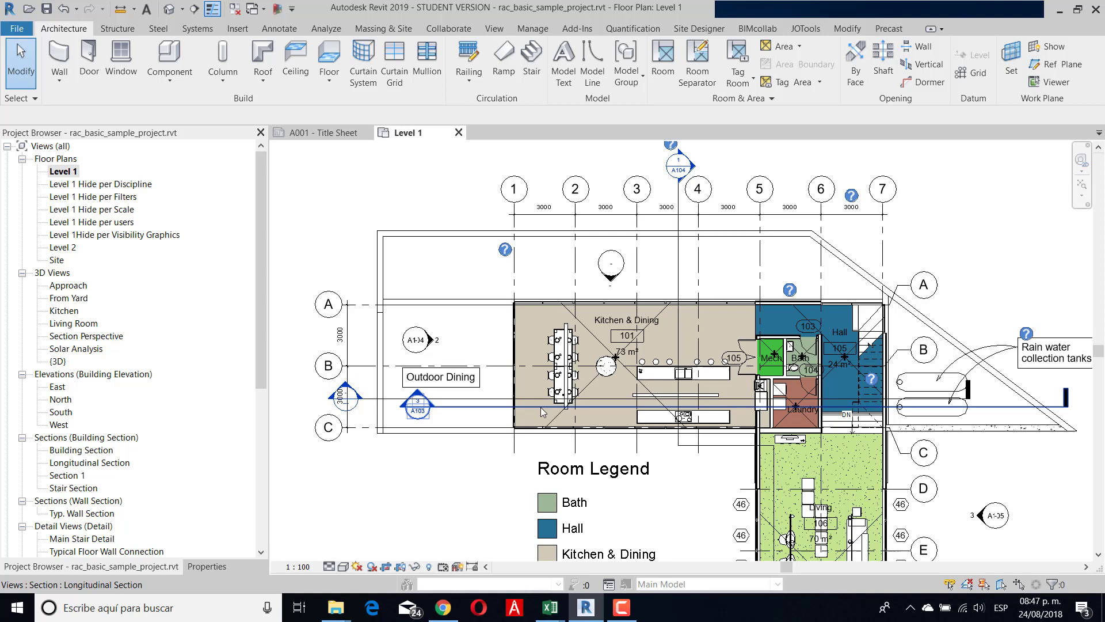
pyautogui.scroll(-1, 414, 403)
pyautogui.moveTo(638, 300); pyautogui.dragTo(622, 206, button='middle')
pyautogui.scroll(-2, 622, 205)
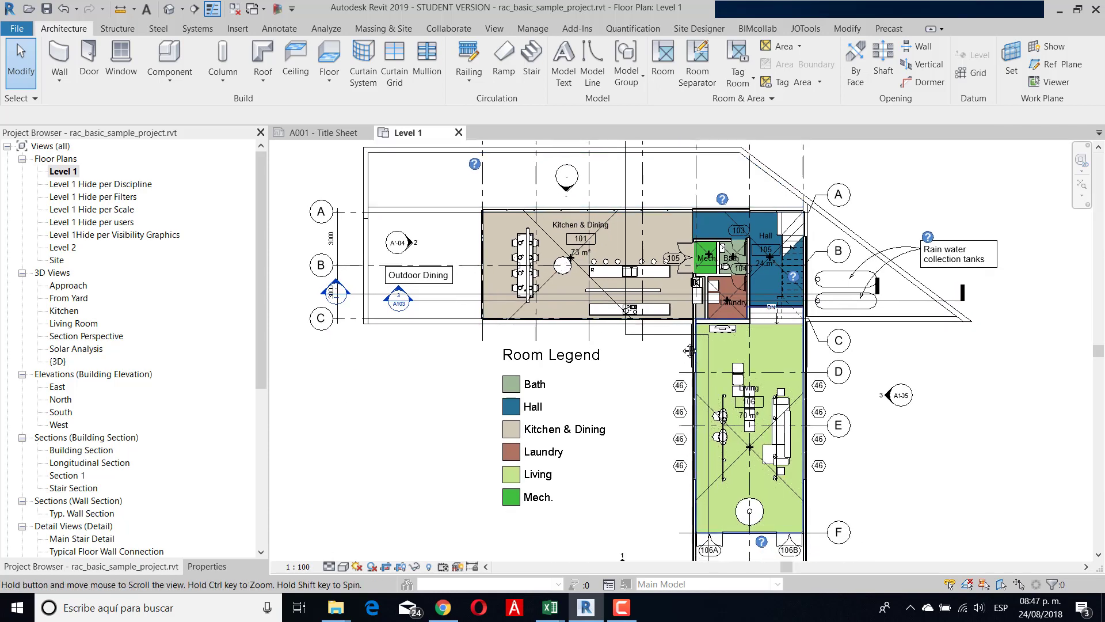
pyautogui.scroll(2, 671, 394)
pyautogui.scroll(-3, 671, 395)
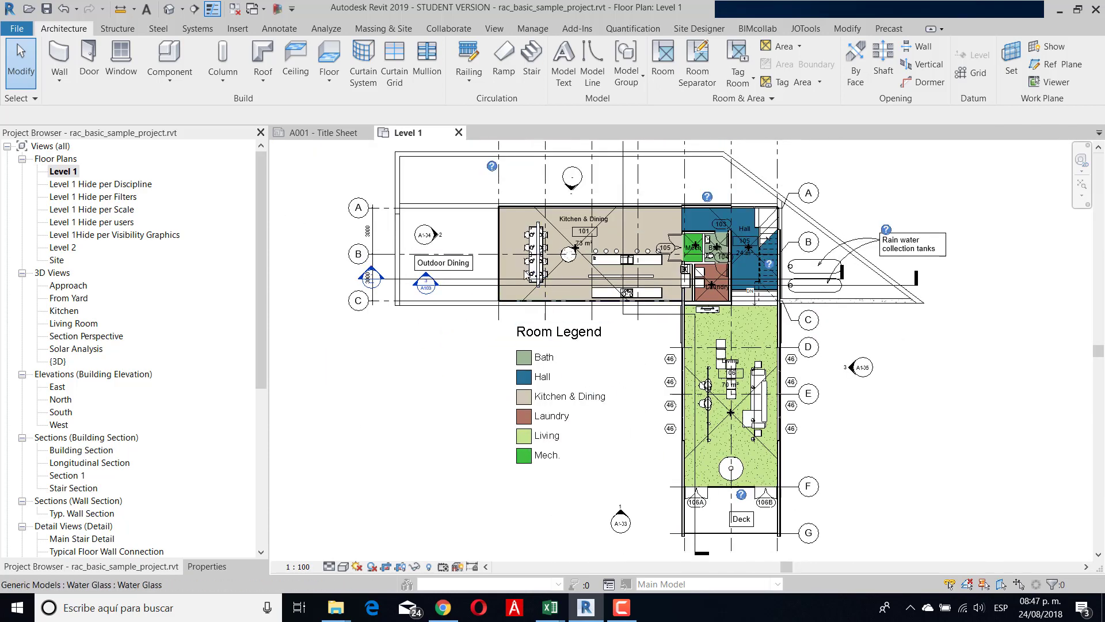
pyautogui.scroll(2, 662, 460)
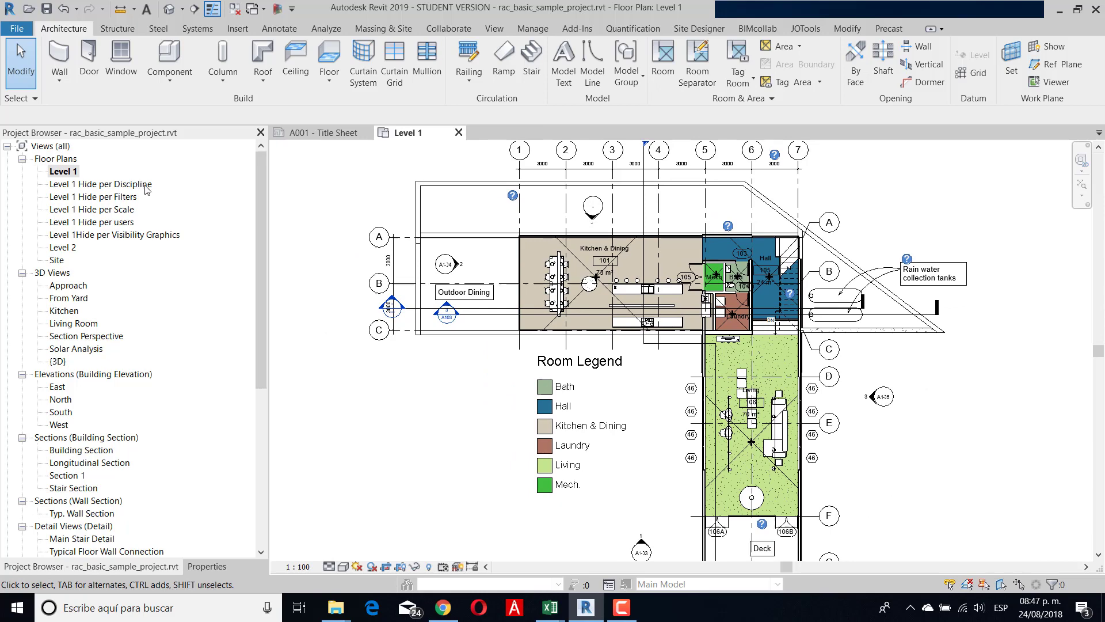
# Open Level 1 Hide per Discipline and set its view Discipline to Coordination, bringing the section line into view
pyautogui.doubleClick(108, 185)
pyautogui.moveTo(697, 387); pyautogui.dragTo(598, 374, button='middle')
pyautogui.moveTo(543, 302); pyautogui.dragTo(514, 299, button='middle')
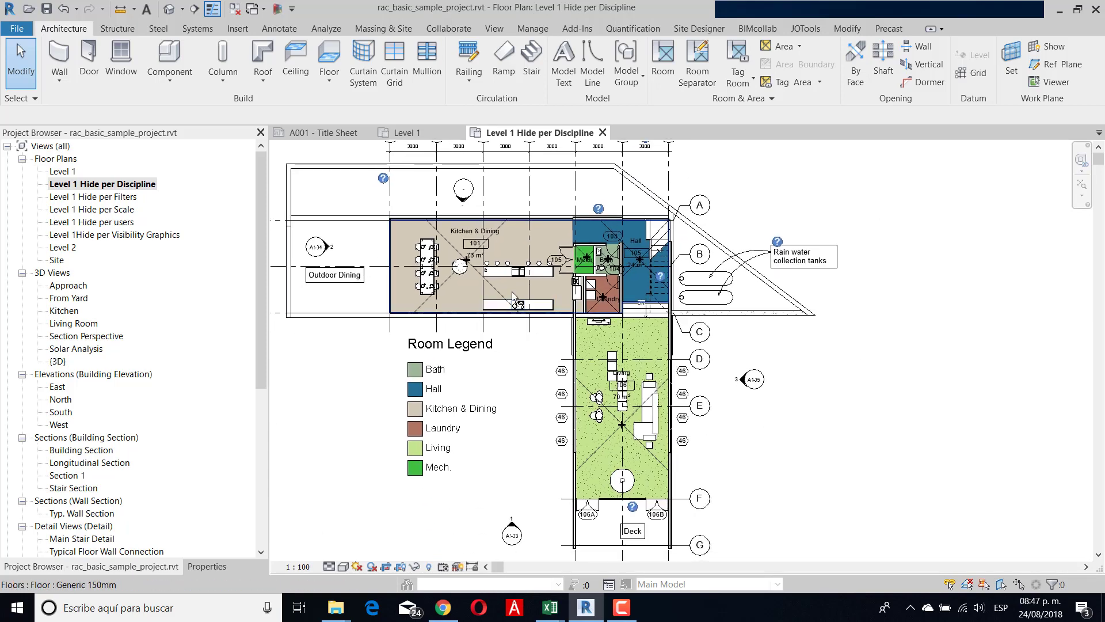
pyautogui.click(207, 567)
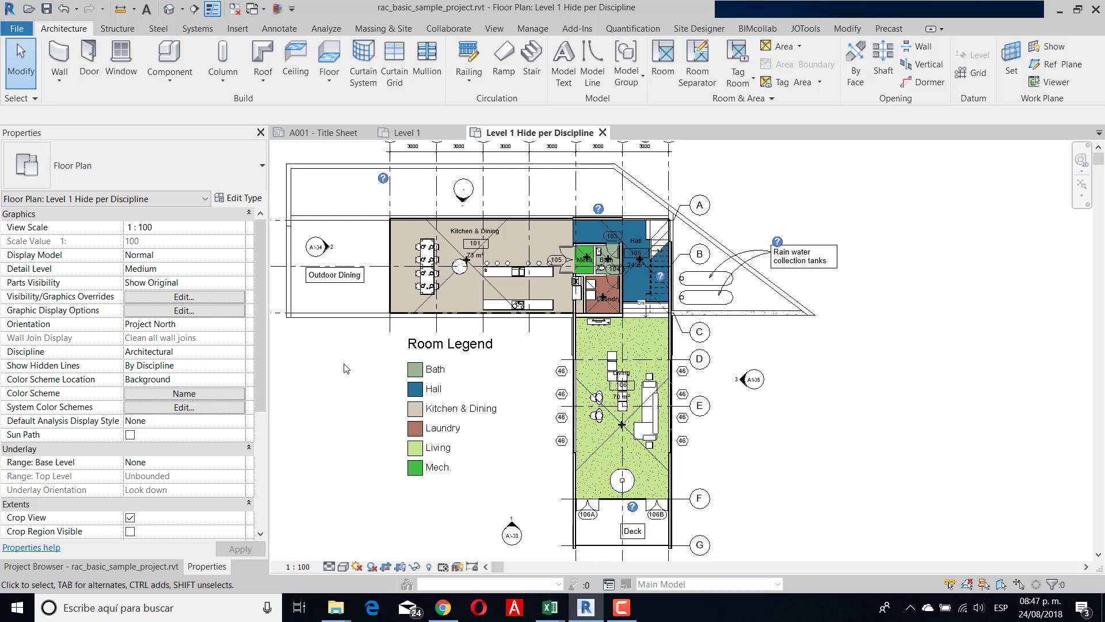
pyautogui.scroll(-1, 582, 344)
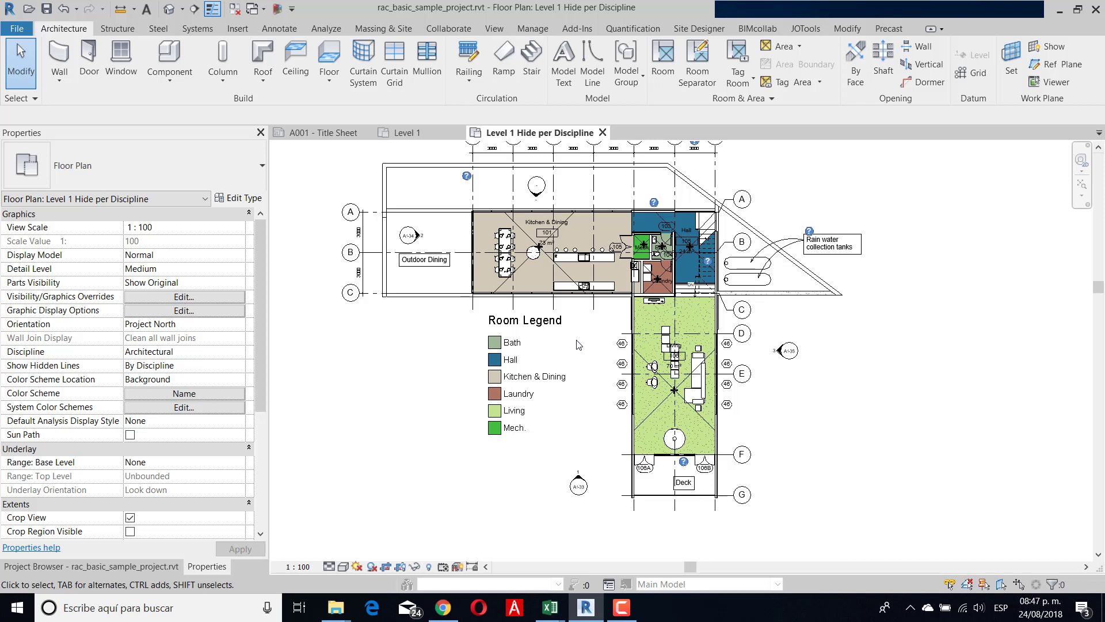
pyautogui.click(239, 351)
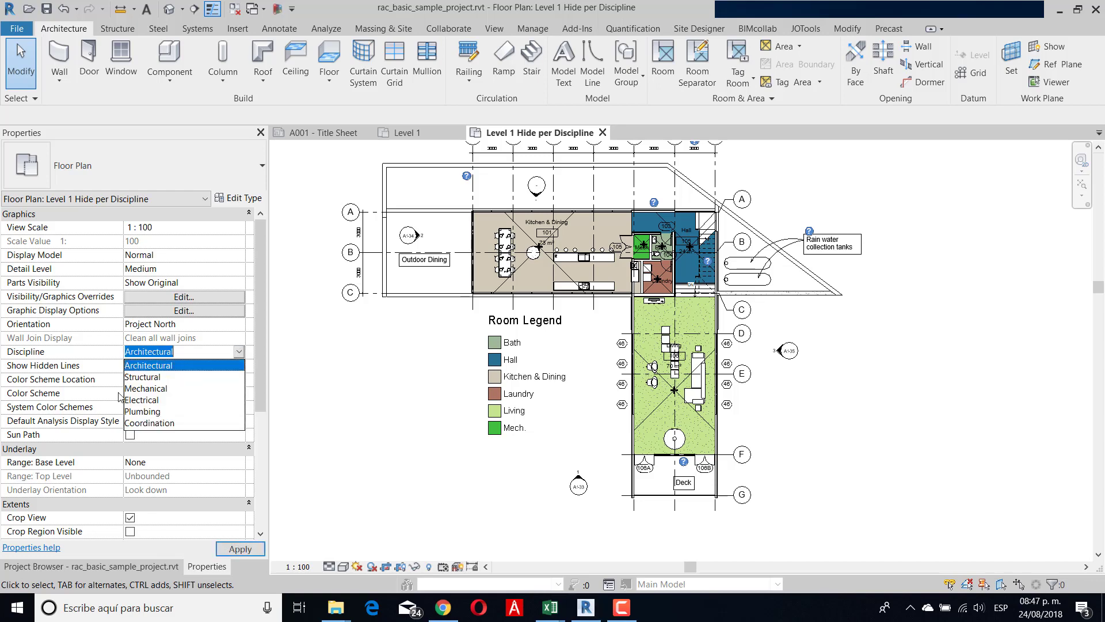
pyautogui.click(150, 423)
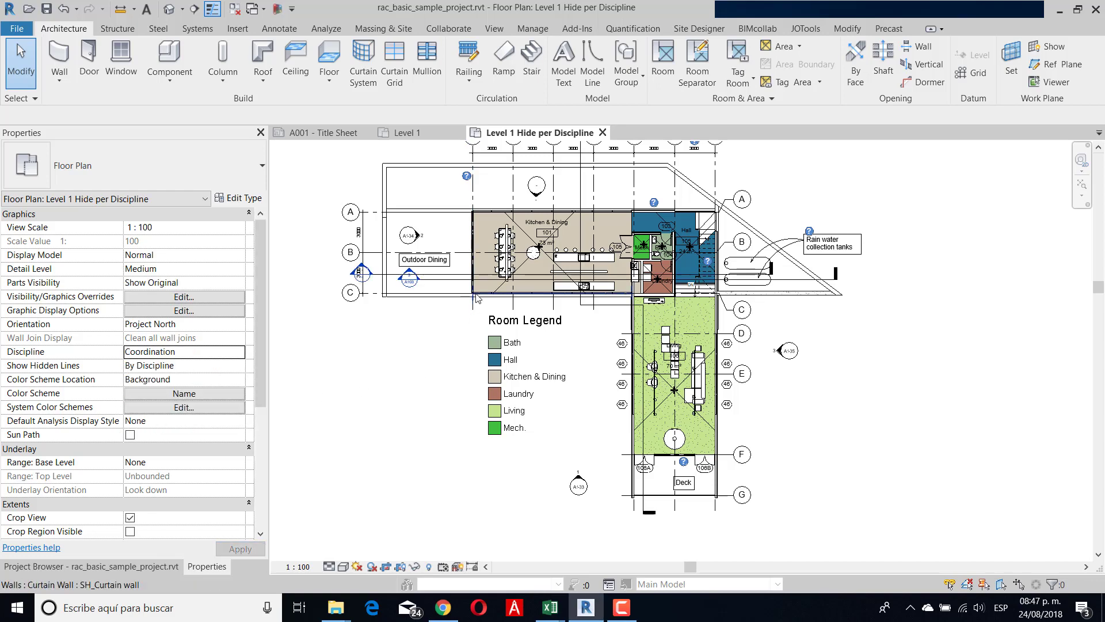
pyautogui.scroll(4, 488, 291)
pyautogui.moveTo(488, 291); pyautogui.dragTo(590, 296, button='middle')
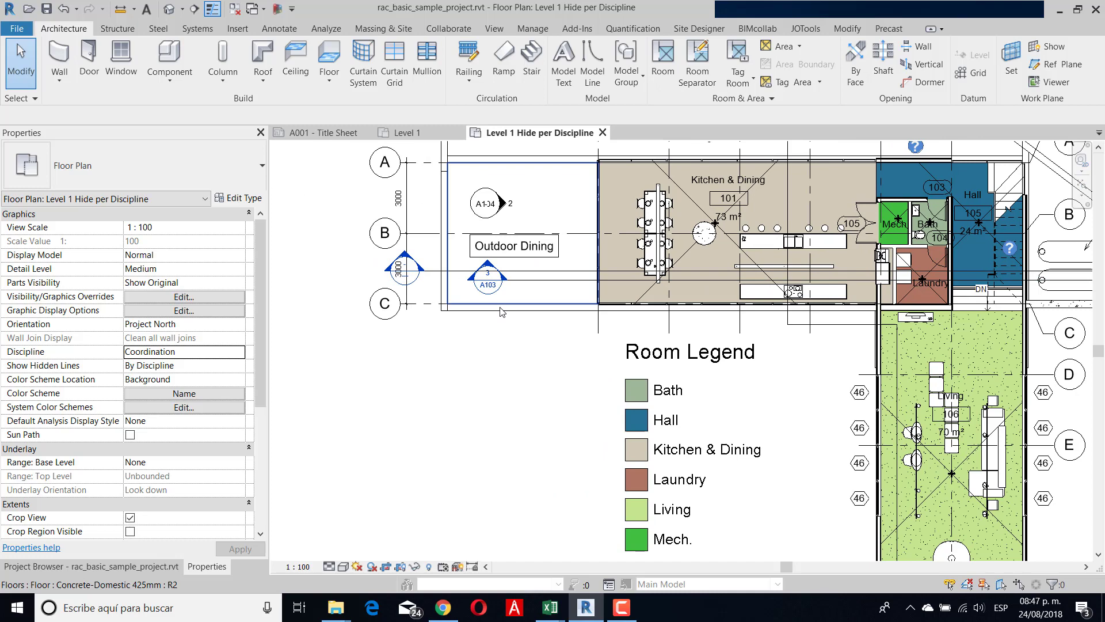
# Change the longitudinal section line's Discipline from Structural to Architectural and apply it
pyautogui.click(530, 282)
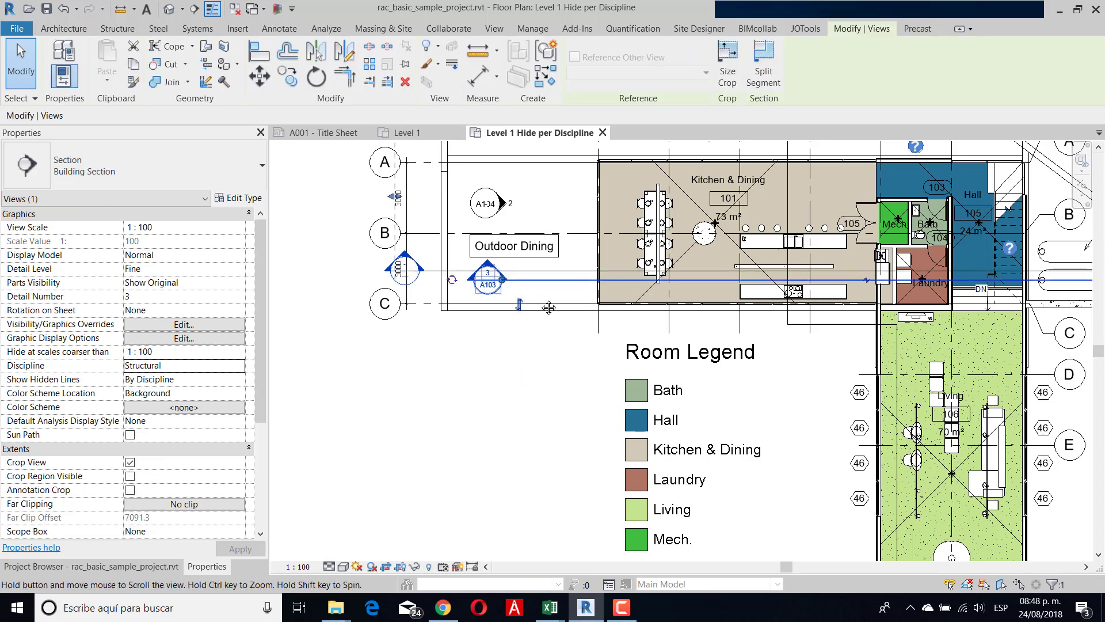
pyautogui.moveTo(549, 308); pyautogui.dragTo(578, 358, button='middle')
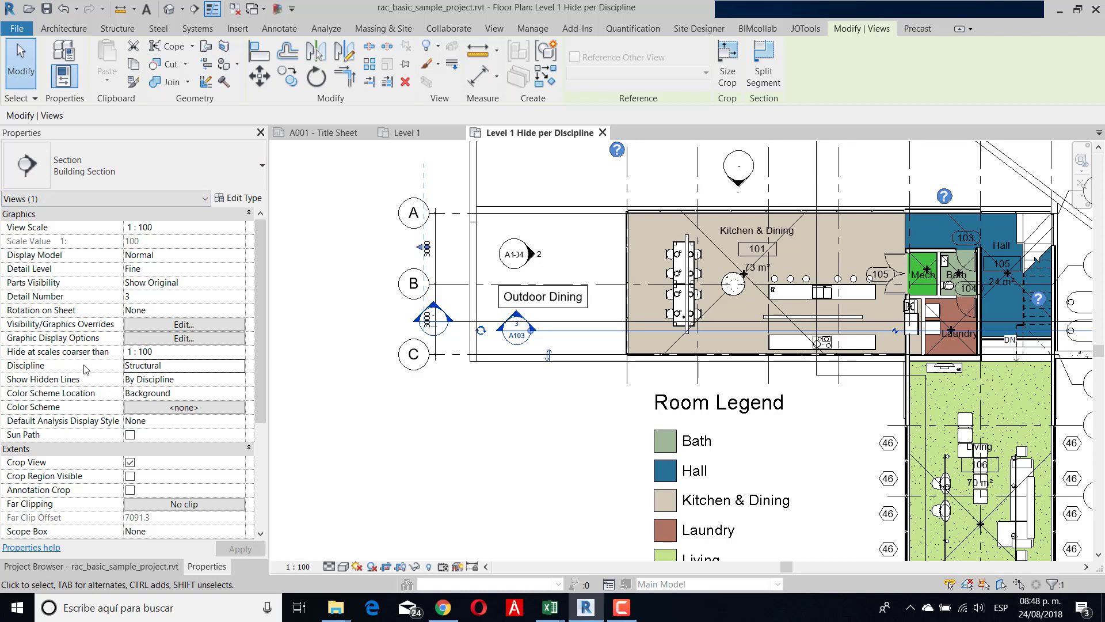
pyautogui.click(239, 367)
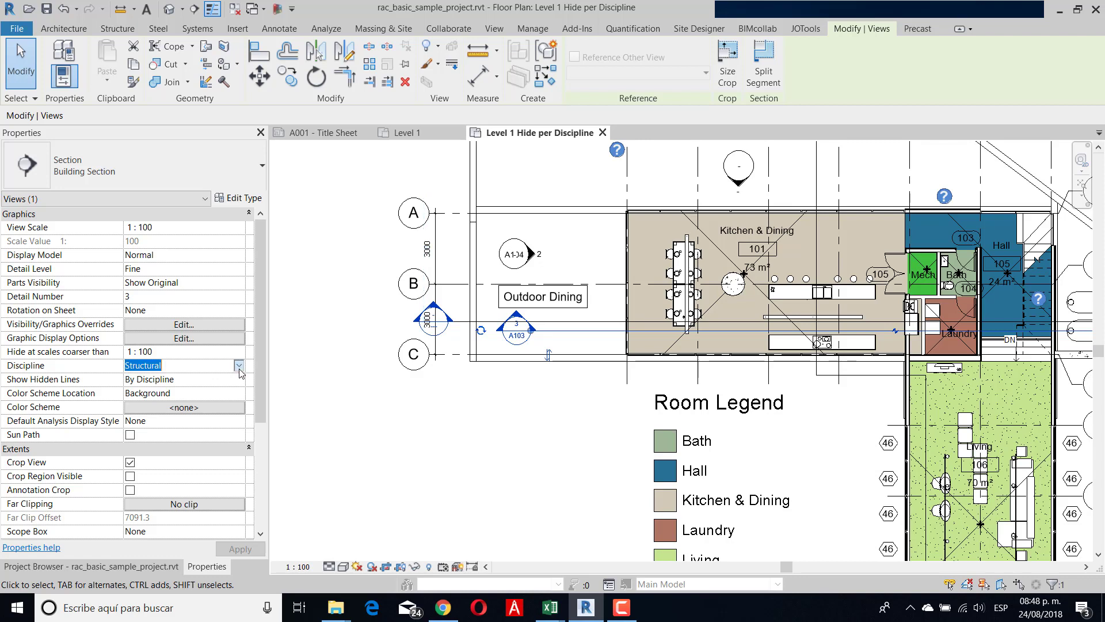
pyautogui.click(239, 366)
pyautogui.click(151, 380)
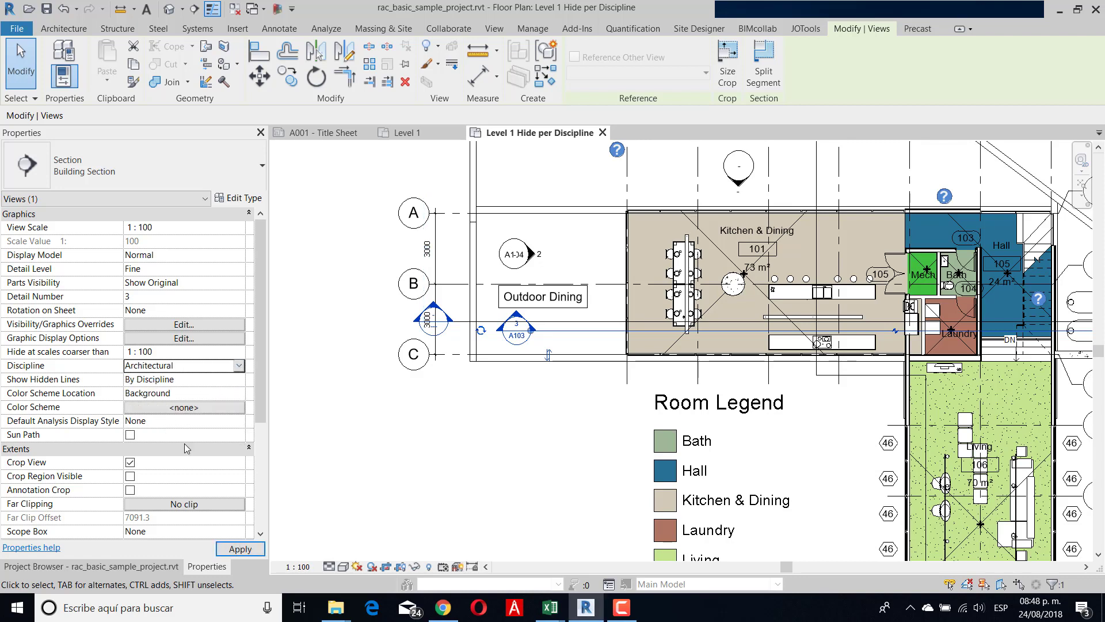
pyautogui.click(236, 549)
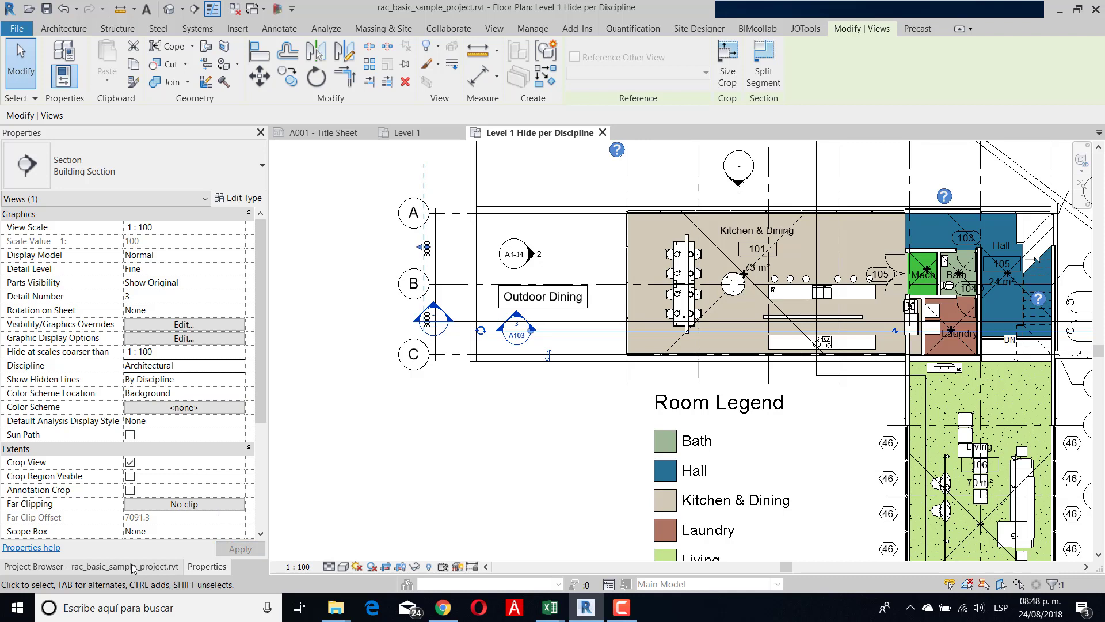
# Set the Level 1 Hide per Discipline view's Discipline back to Architectural
pyautogui.click(289, 507)
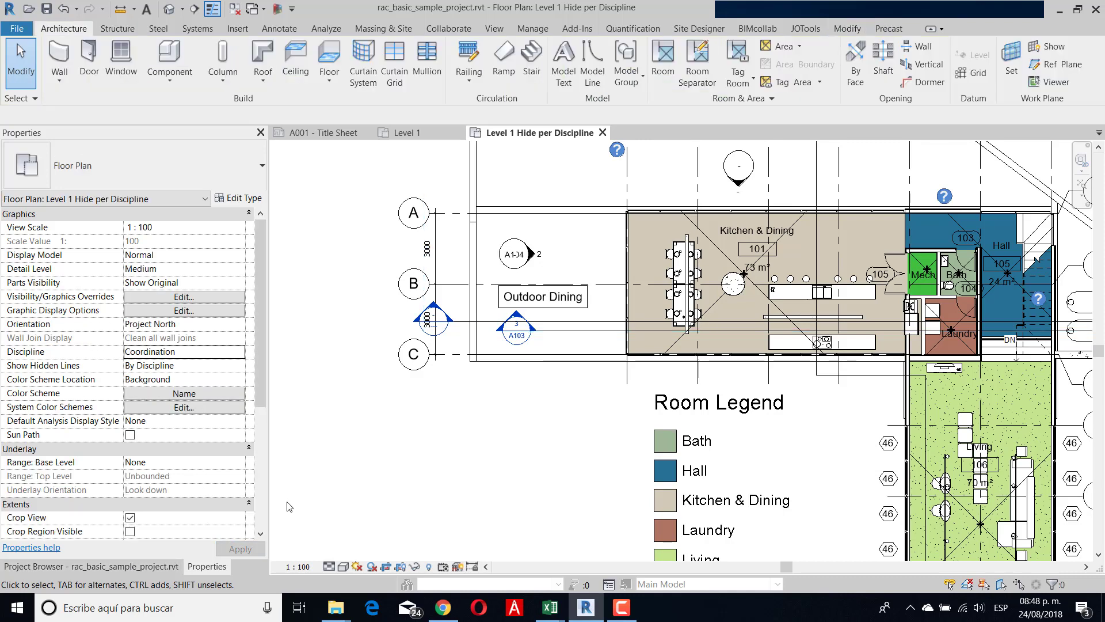
pyautogui.click(239, 351)
pyautogui.click(239, 351)
pyautogui.click(145, 366)
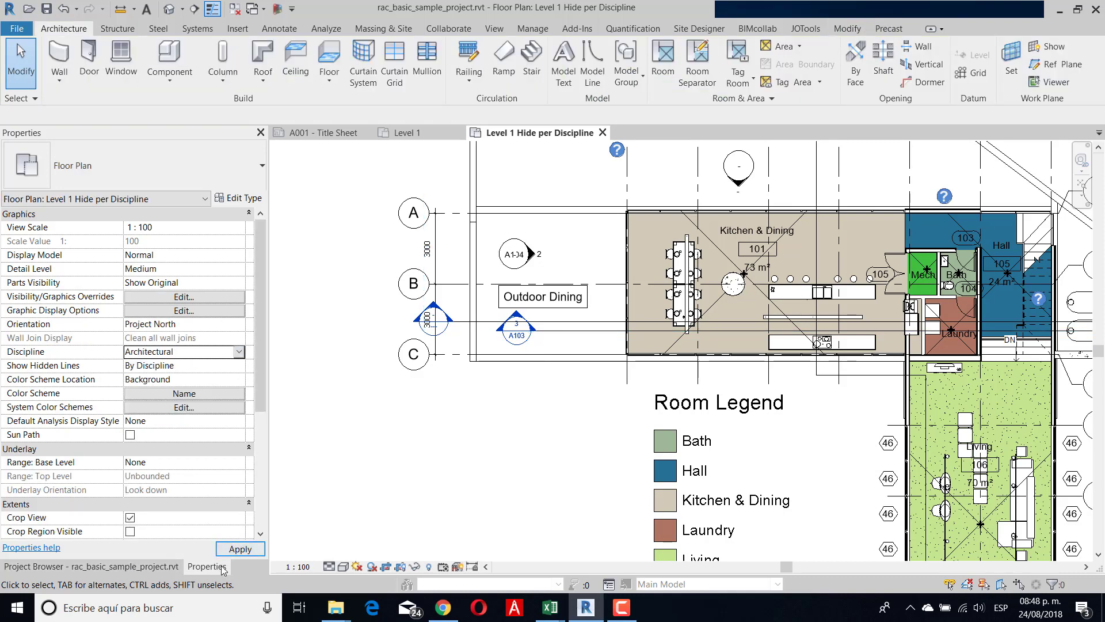
pyautogui.click(231, 550)
pyautogui.scroll(-1, 670, 362)
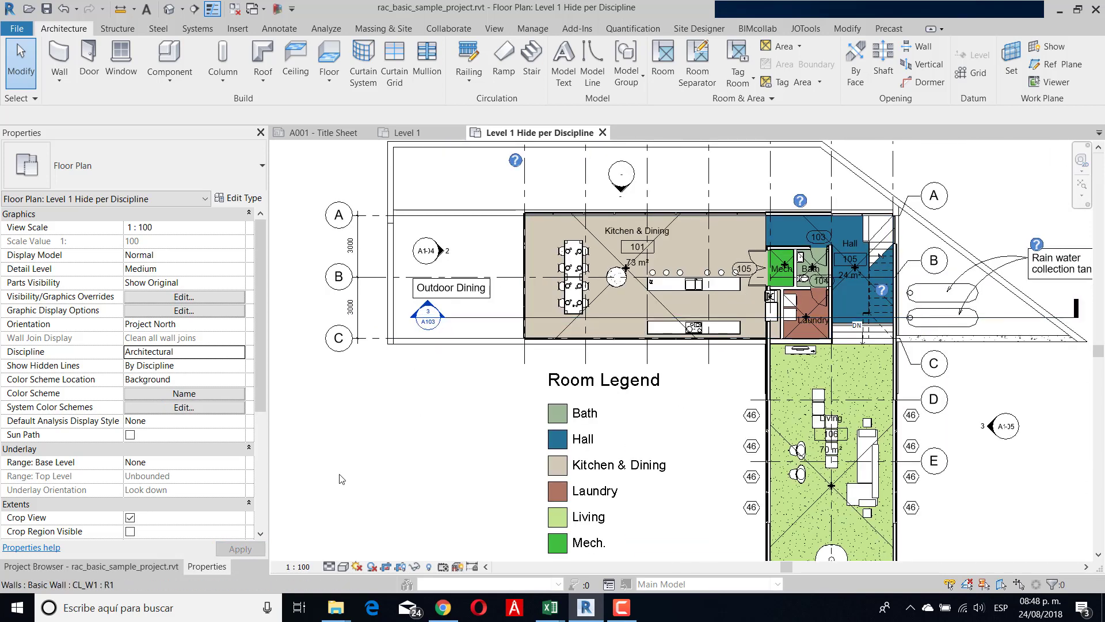
# Open Level 1 Hide per Filters and inspect the Section filter's definition in Visibility/Graphic Overrides
pyautogui.click(126, 567)
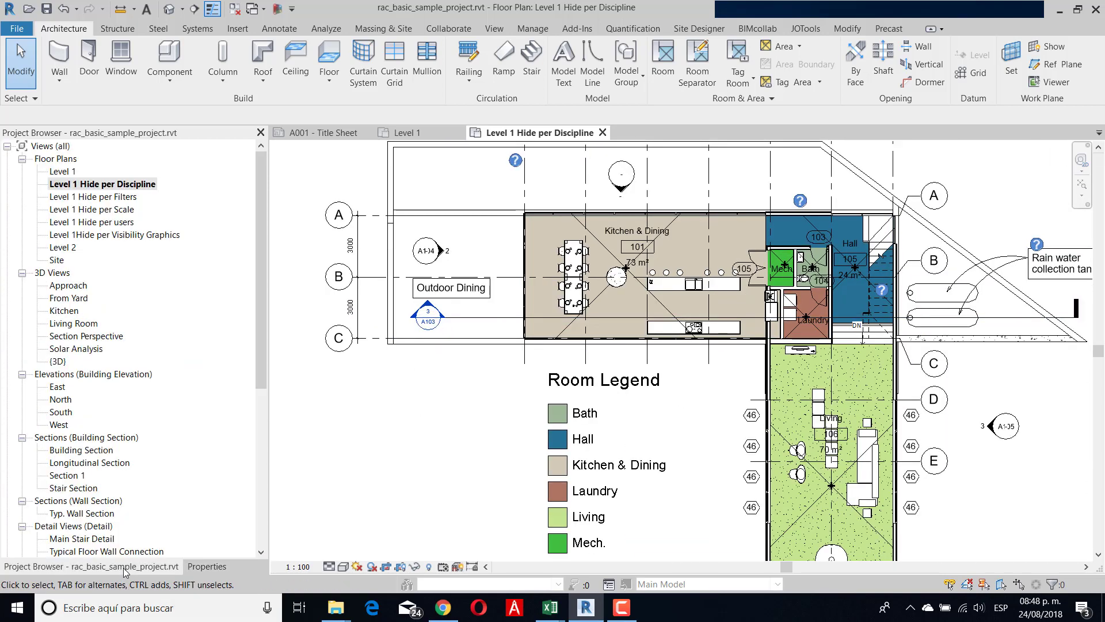
pyautogui.doubleClick(95, 198)
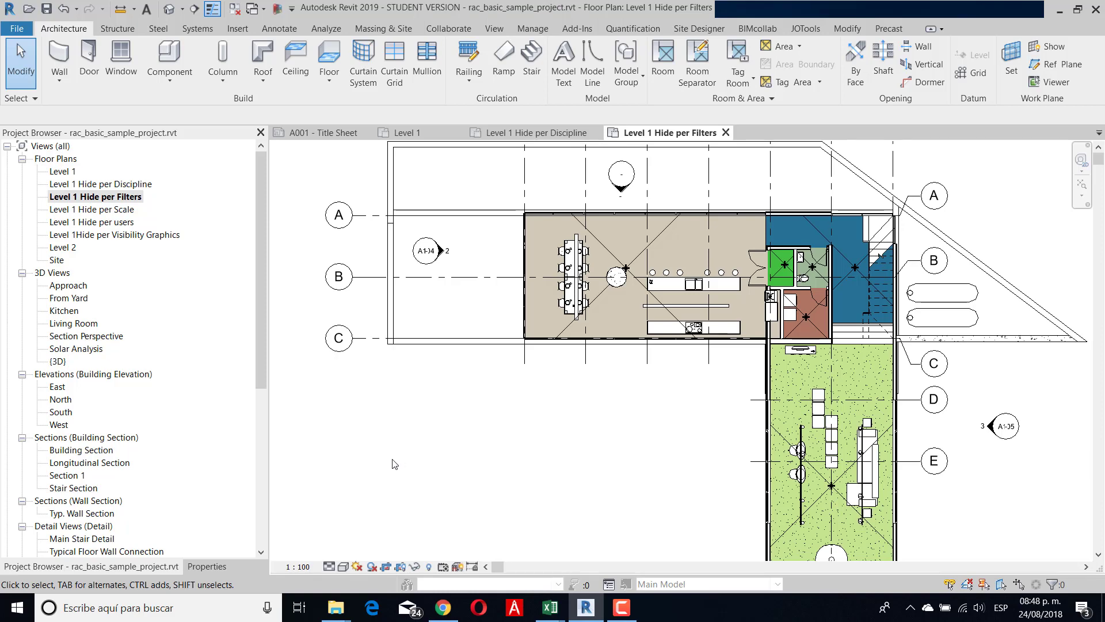
pyautogui.press('v')
pyautogui.press('v')
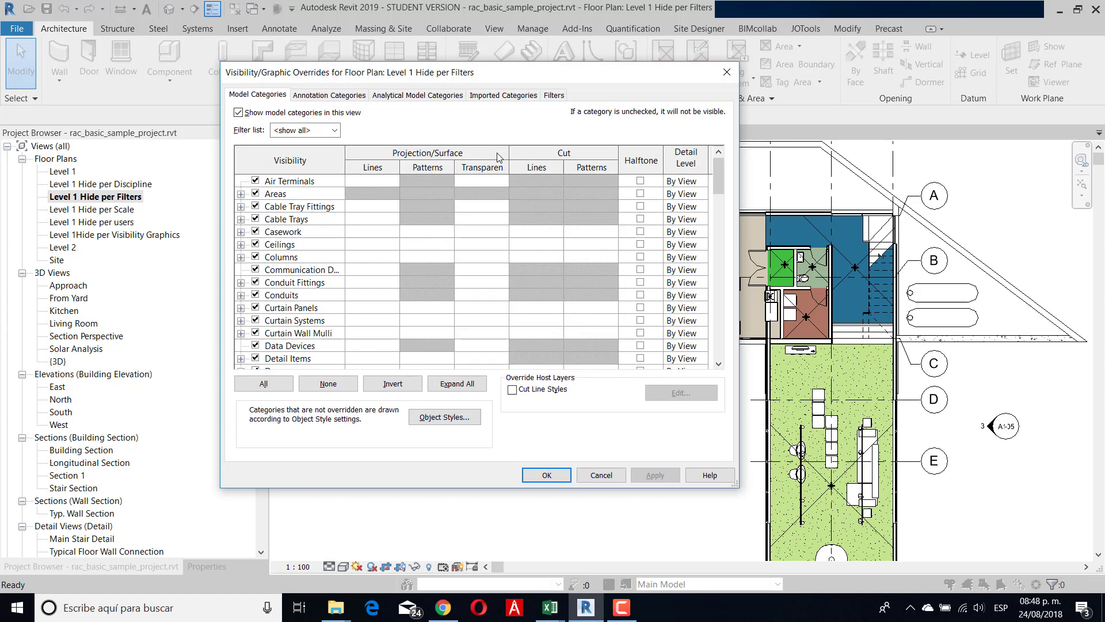
pyautogui.click(553, 96)
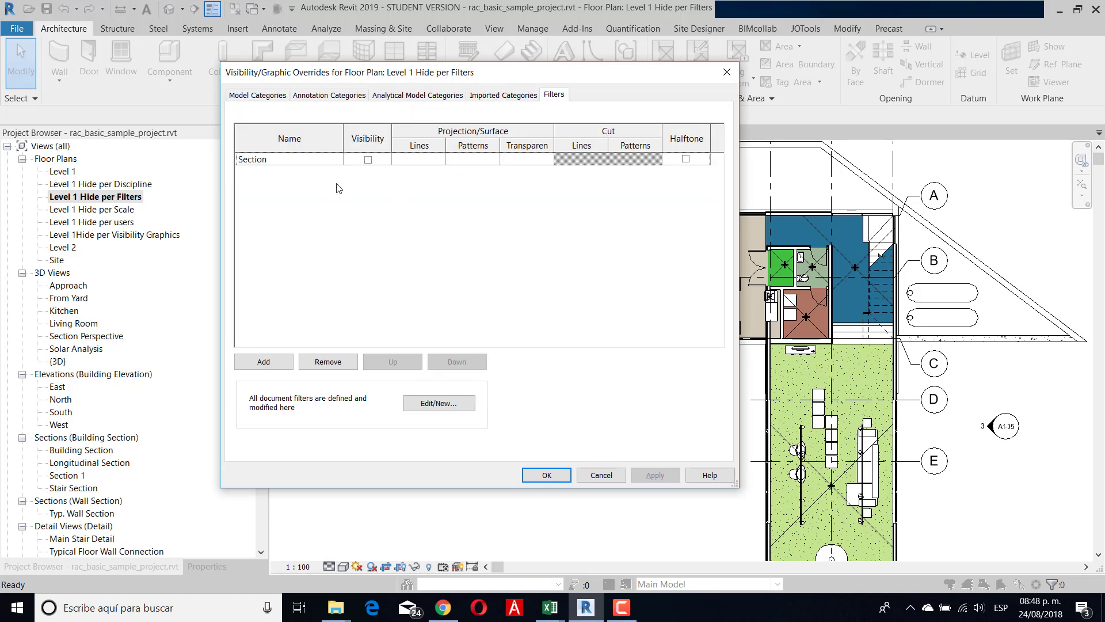
pyautogui.click(441, 403)
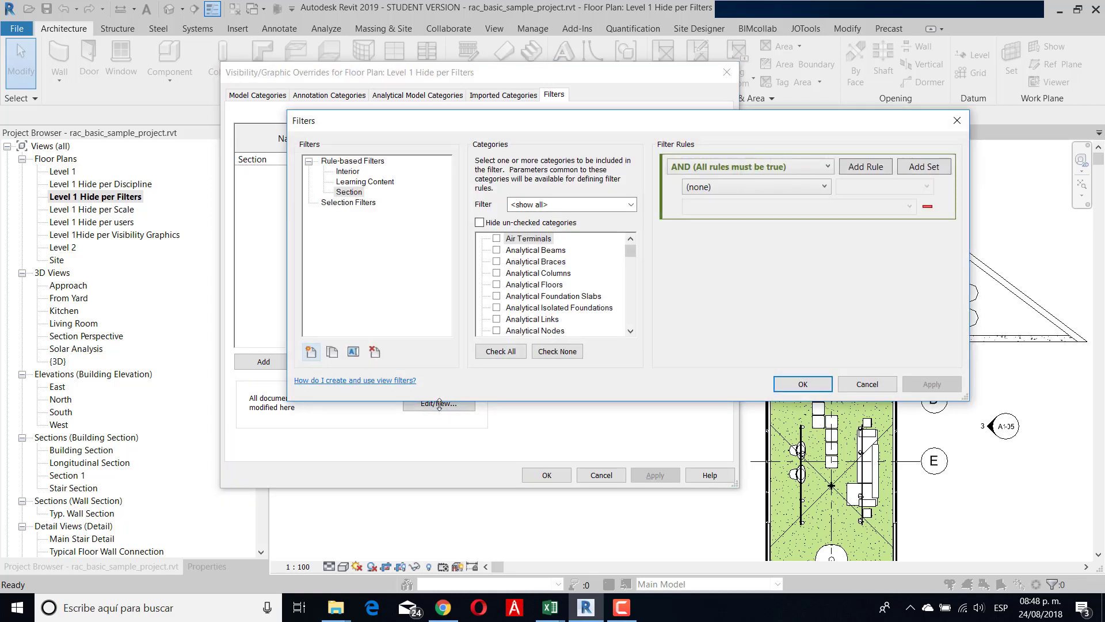
pyautogui.click(479, 223)
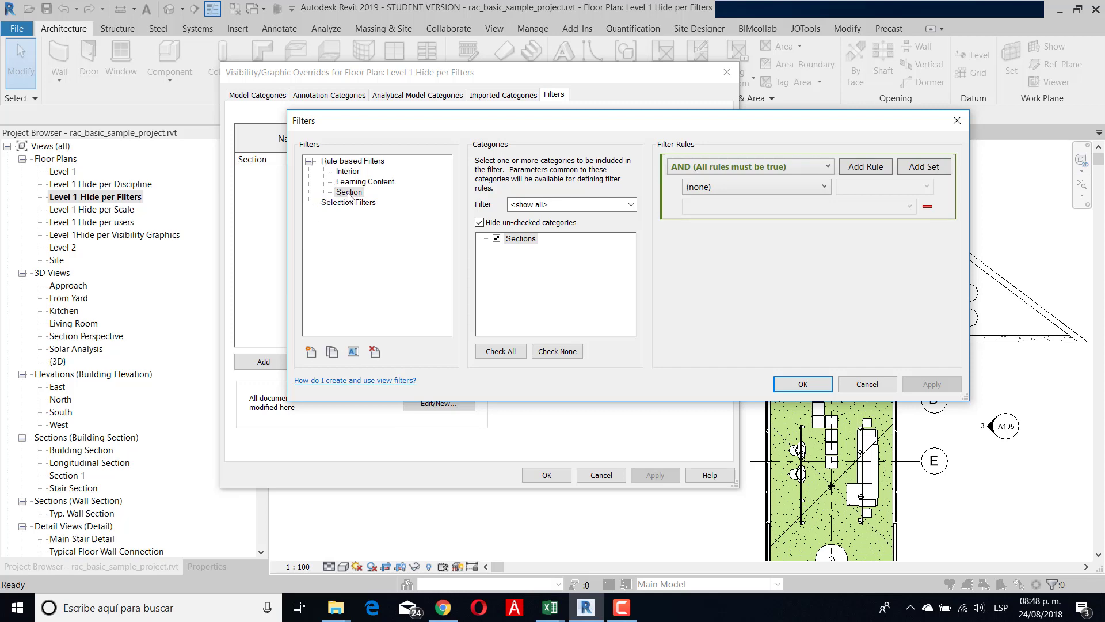
pyautogui.click(867, 384)
# Turn on Visibility for the Section filter and confirm with OK
pyautogui.click(368, 160)
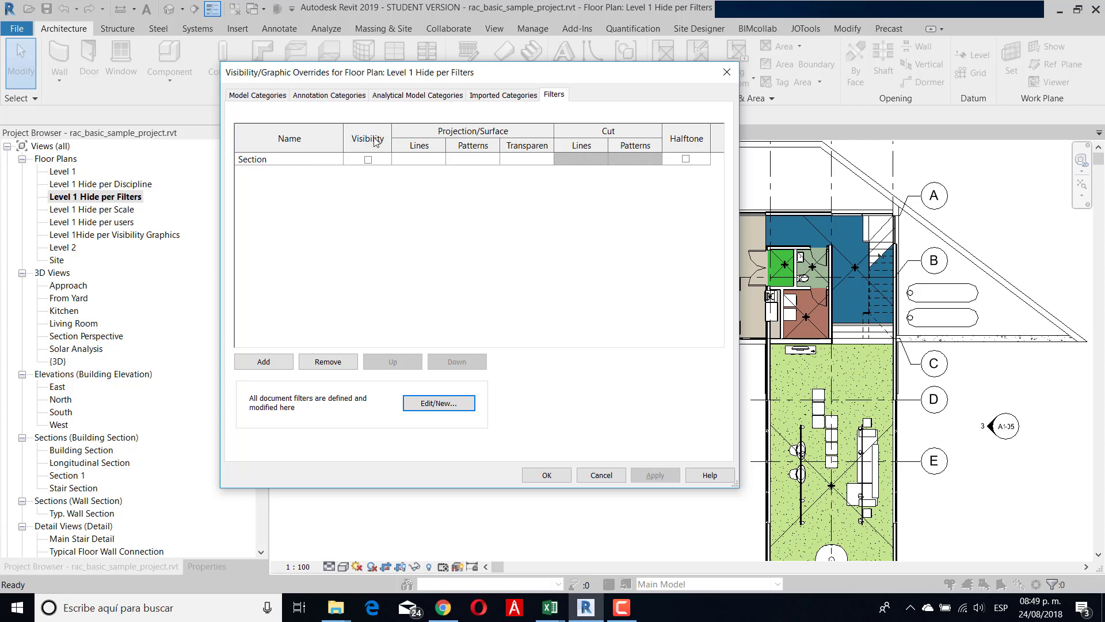
pyautogui.click(368, 160)
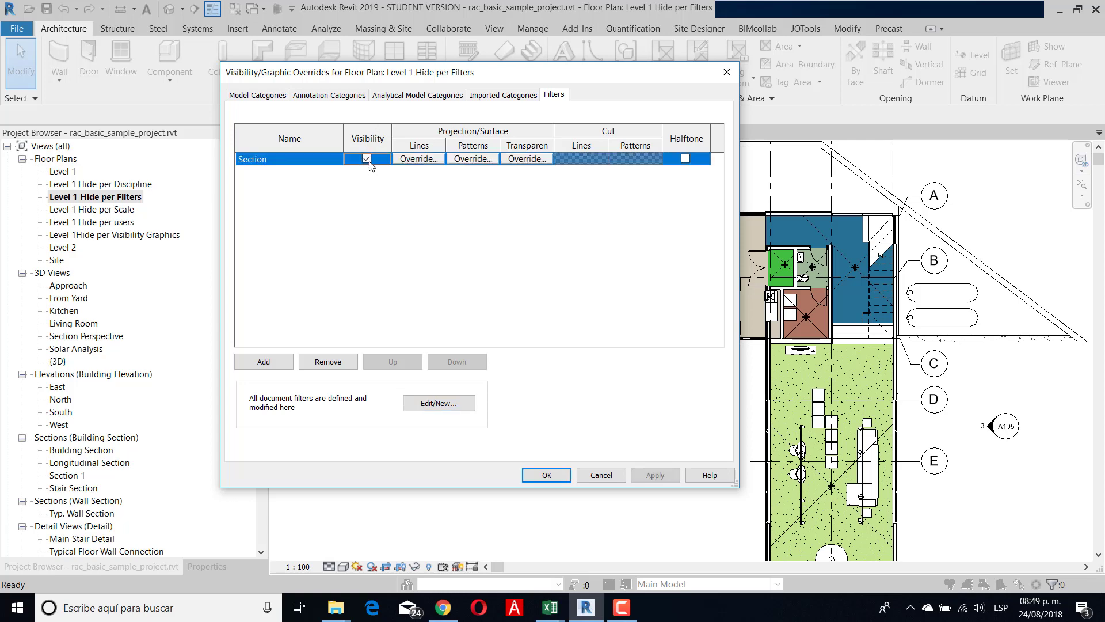
pyautogui.click(645, 476)
pyautogui.click(546, 476)
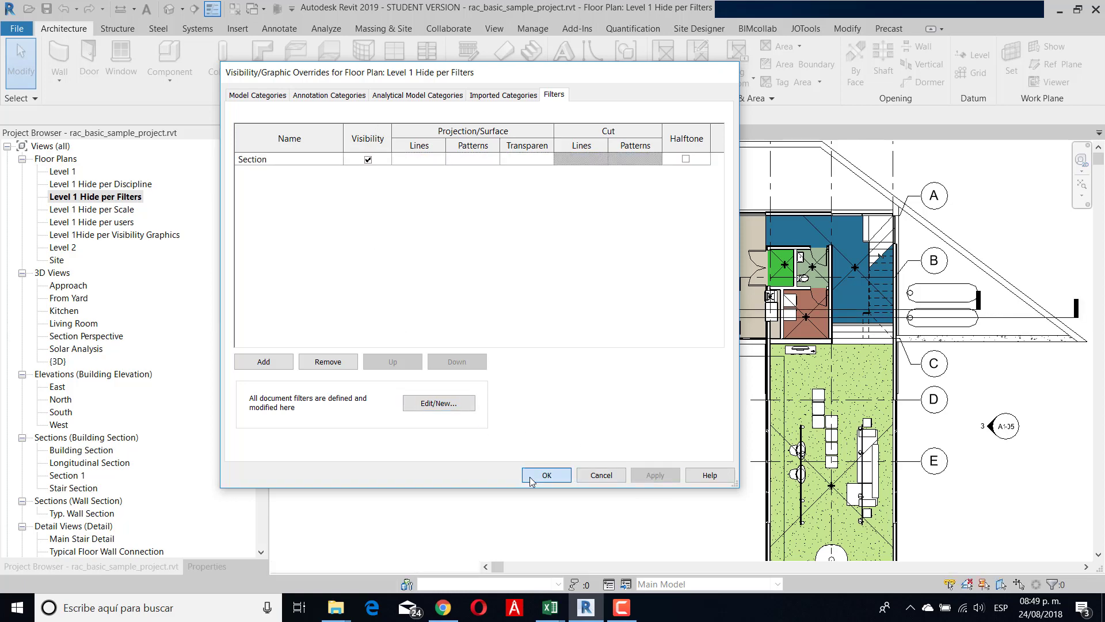
pyautogui.click(485, 332)
pyautogui.press('Escape')
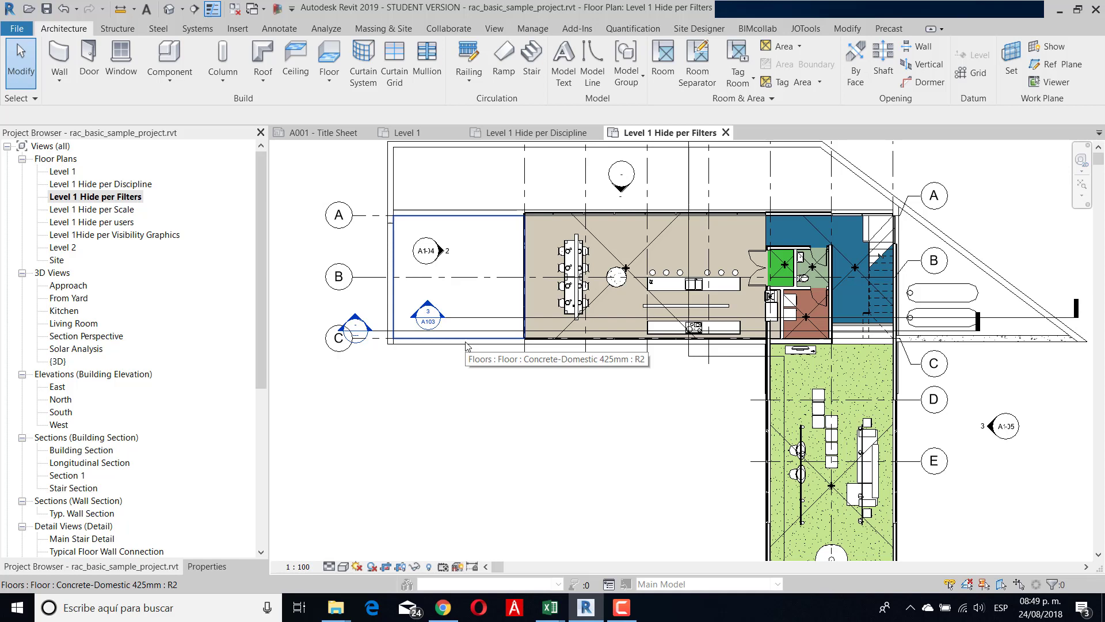
# Open Level 1 Hide per Scale and change its view scale to 1 : 50
pyautogui.doubleClick(100, 210)
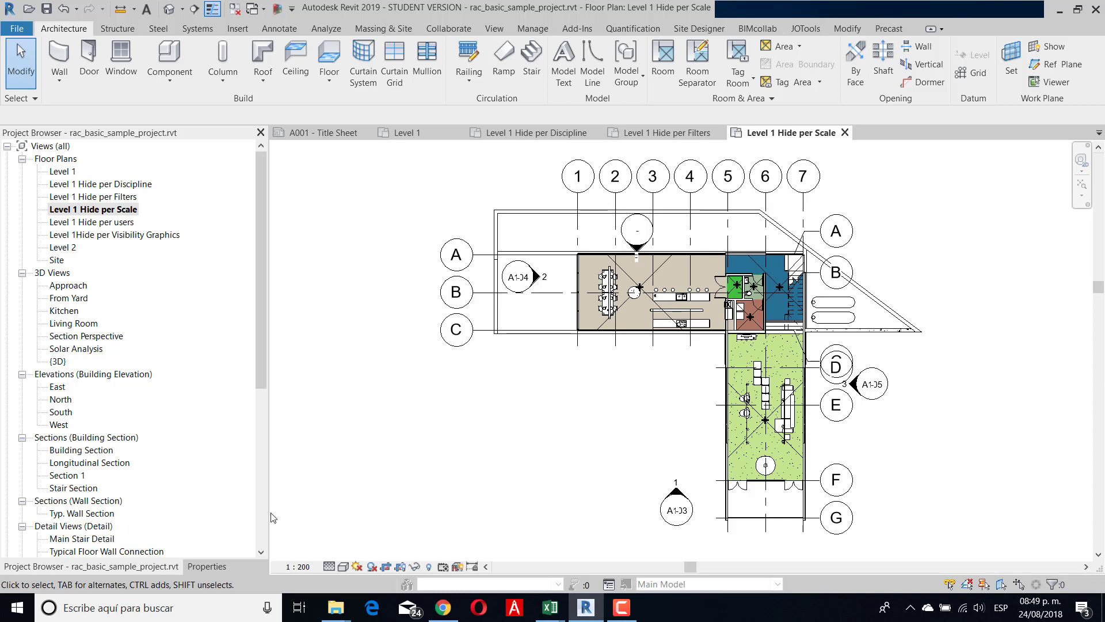
pyautogui.click(203, 566)
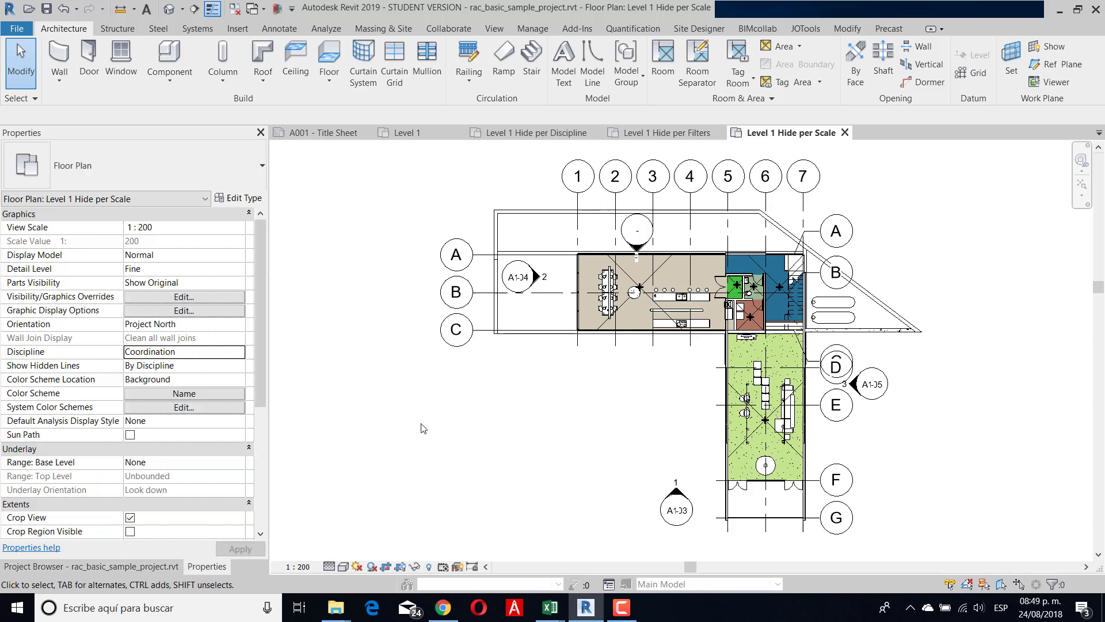
pyautogui.click(297, 569)
pyautogui.click(309, 471)
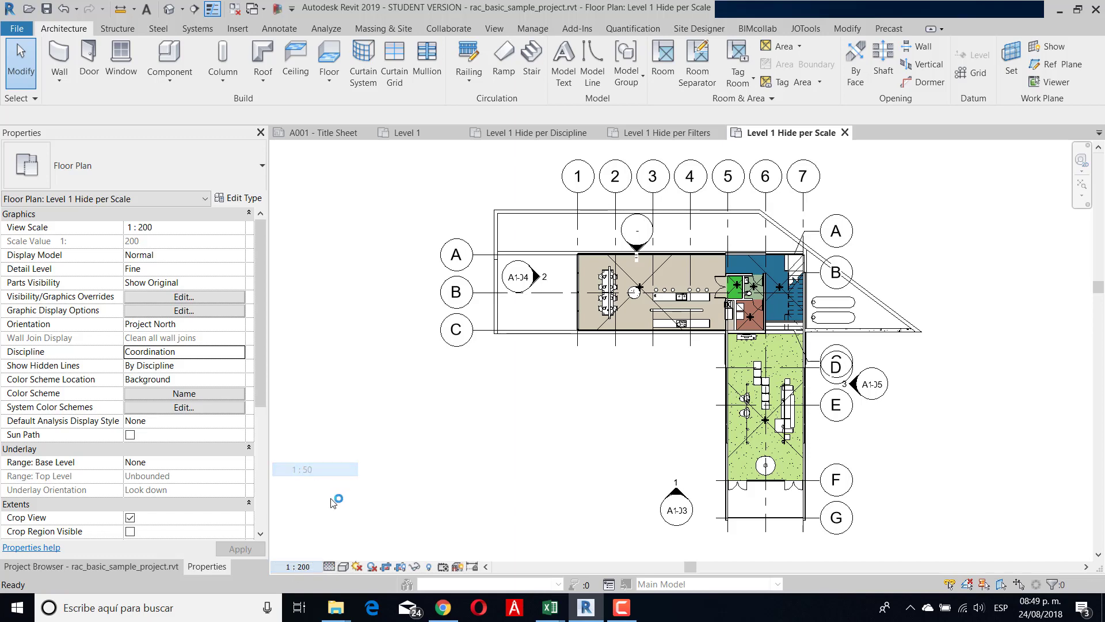
pyautogui.scroll(4, 538, 319)
pyautogui.scroll(3, 541, 314)
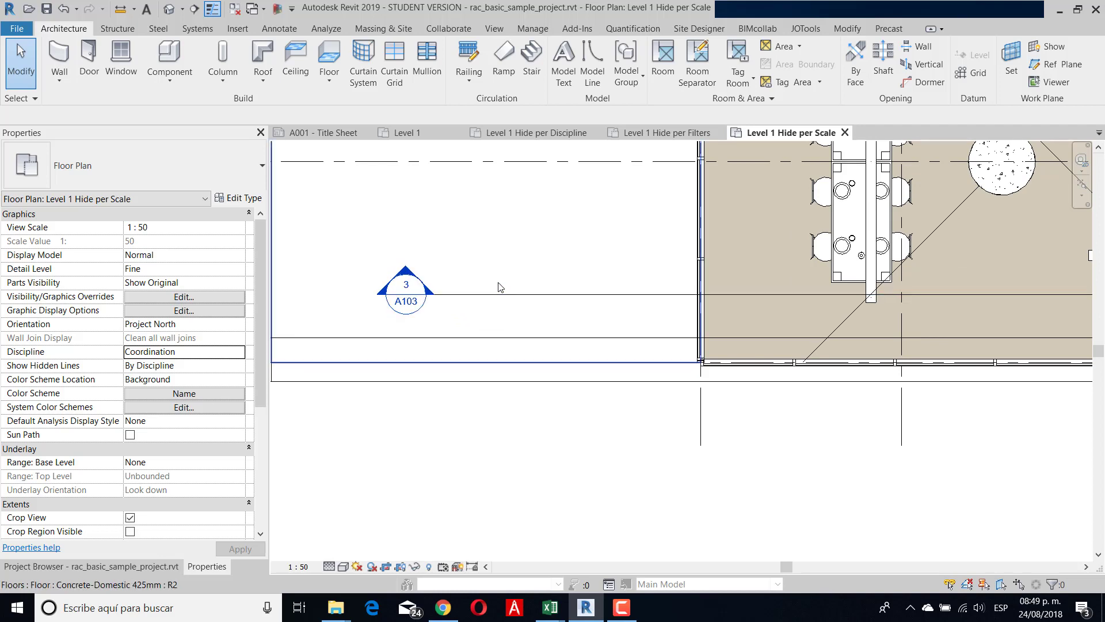
# Set the section's Hide at scales coarser than value to 1 : 200
pyautogui.click(501, 301)
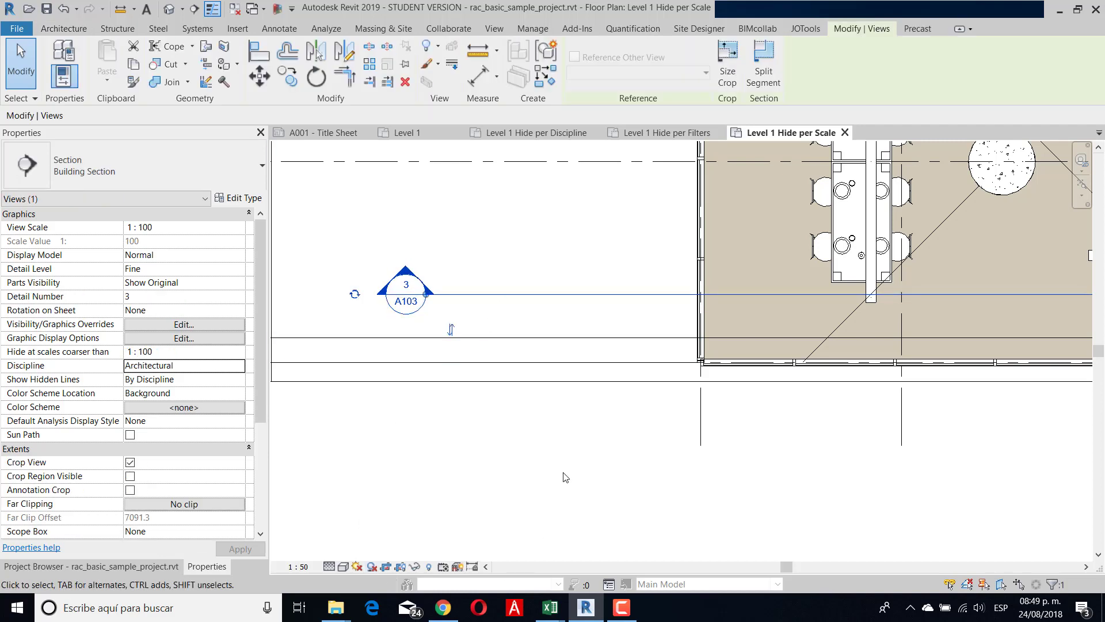
pyautogui.click(231, 352)
pyautogui.click(238, 351)
pyautogui.scroll(-1, 154, 411)
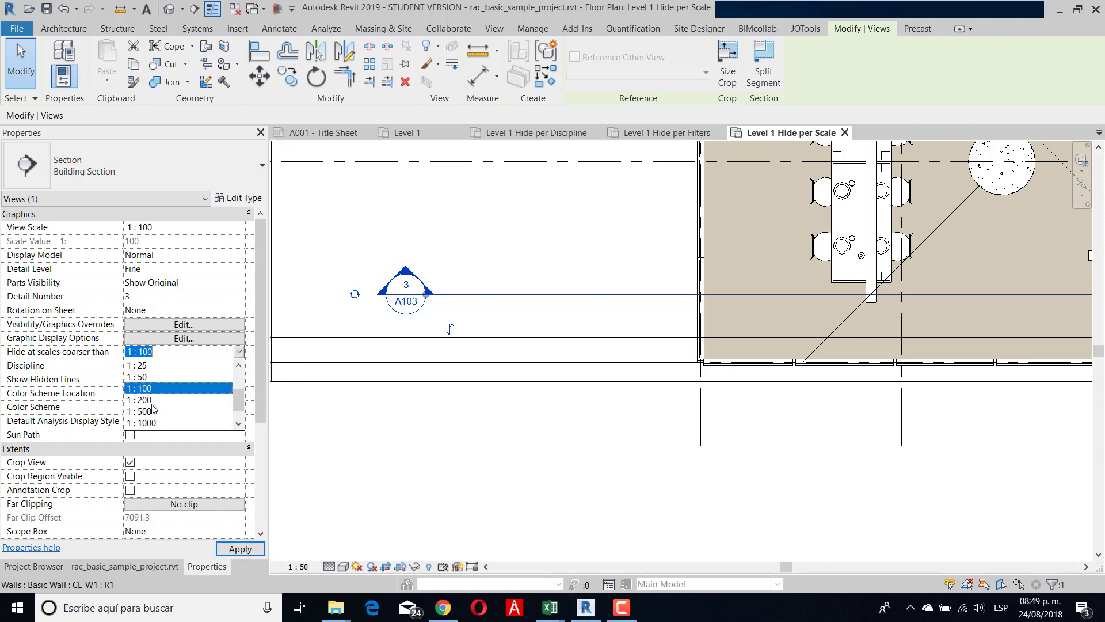
pyautogui.click(153, 411)
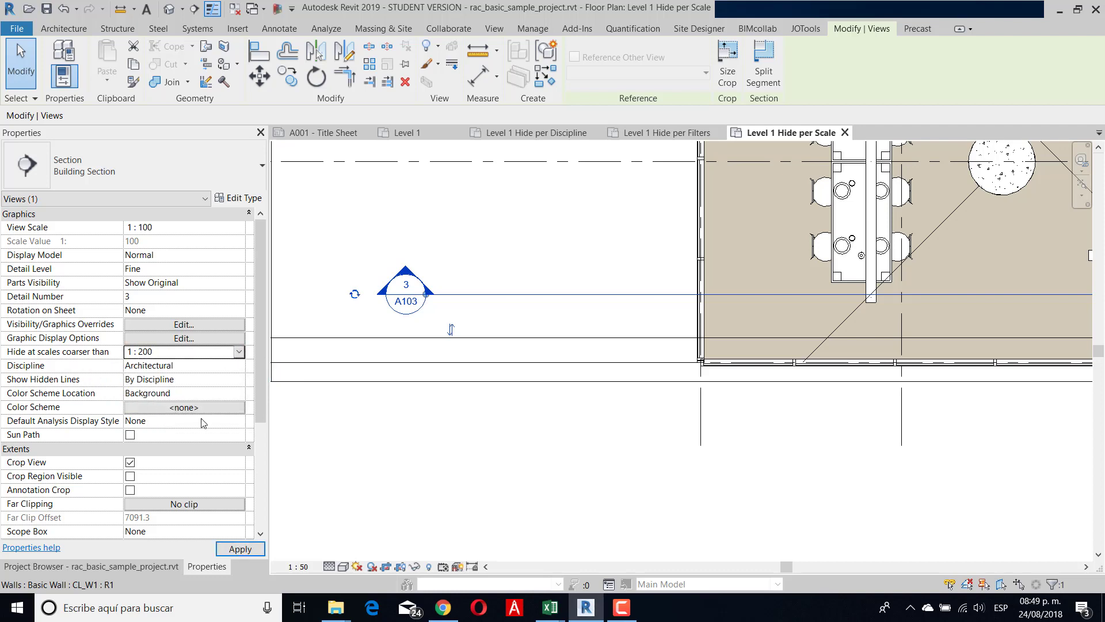
# Return the Level 1 Hide per Scale view scale to 1 : 200
pyautogui.click(429, 493)
pyautogui.click(298, 566)
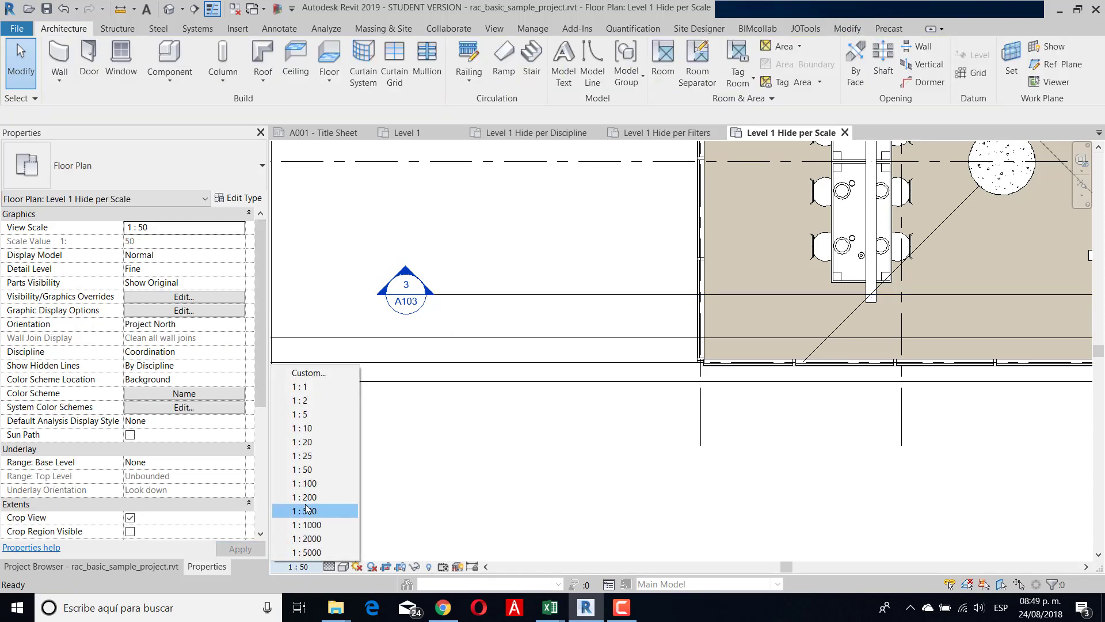
pyautogui.click(311, 497)
pyautogui.scroll(-5, 523, 464)
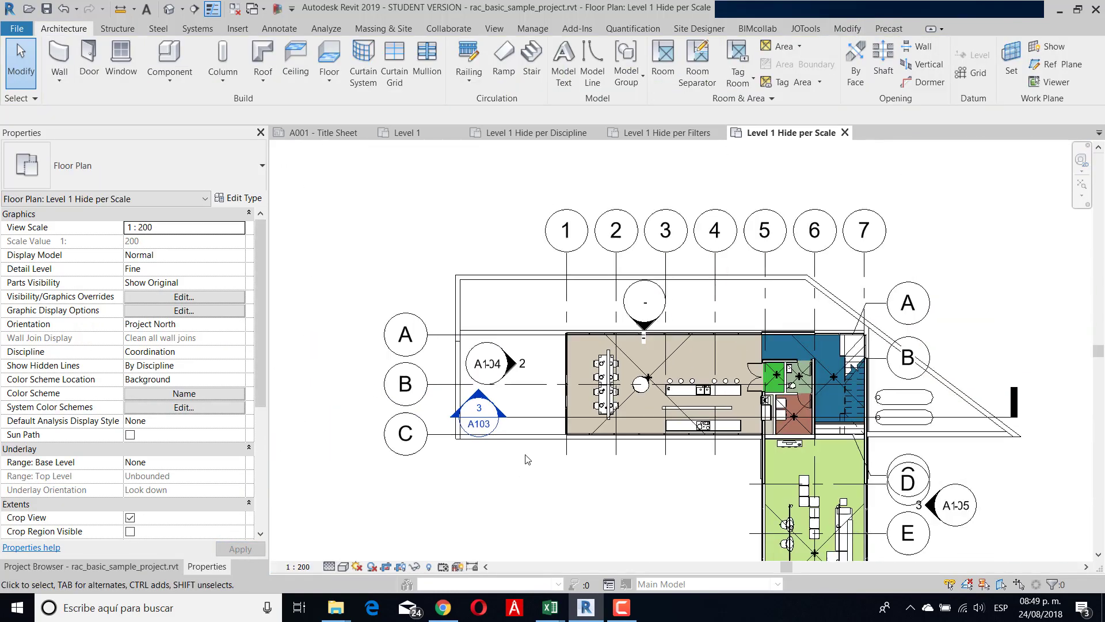
pyautogui.scroll(1, 557, 364)
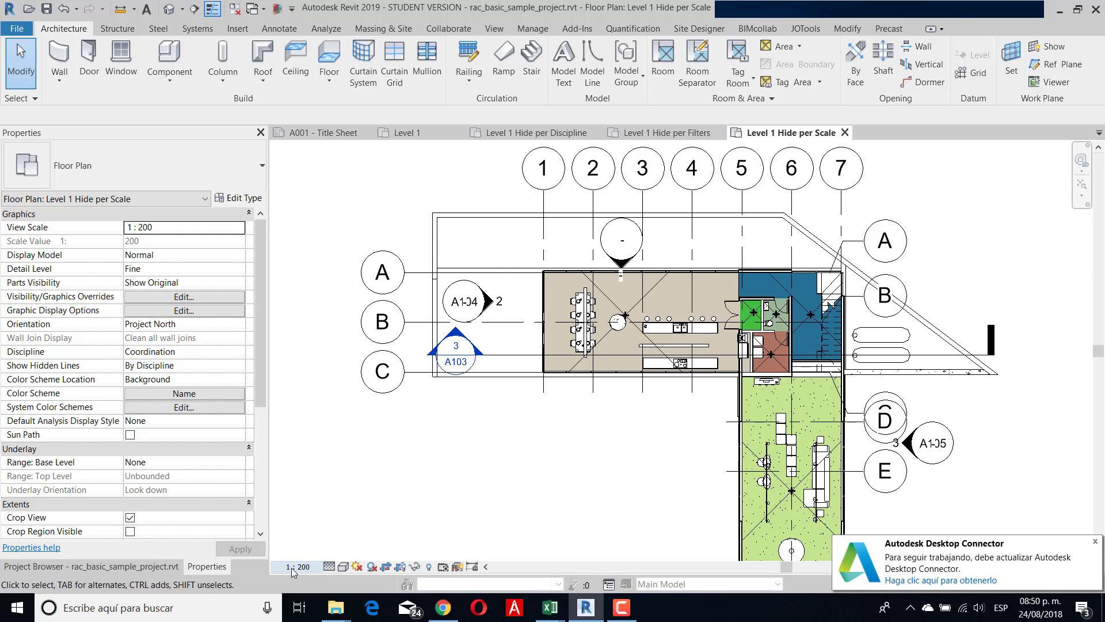
pyautogui.click(148, 569)
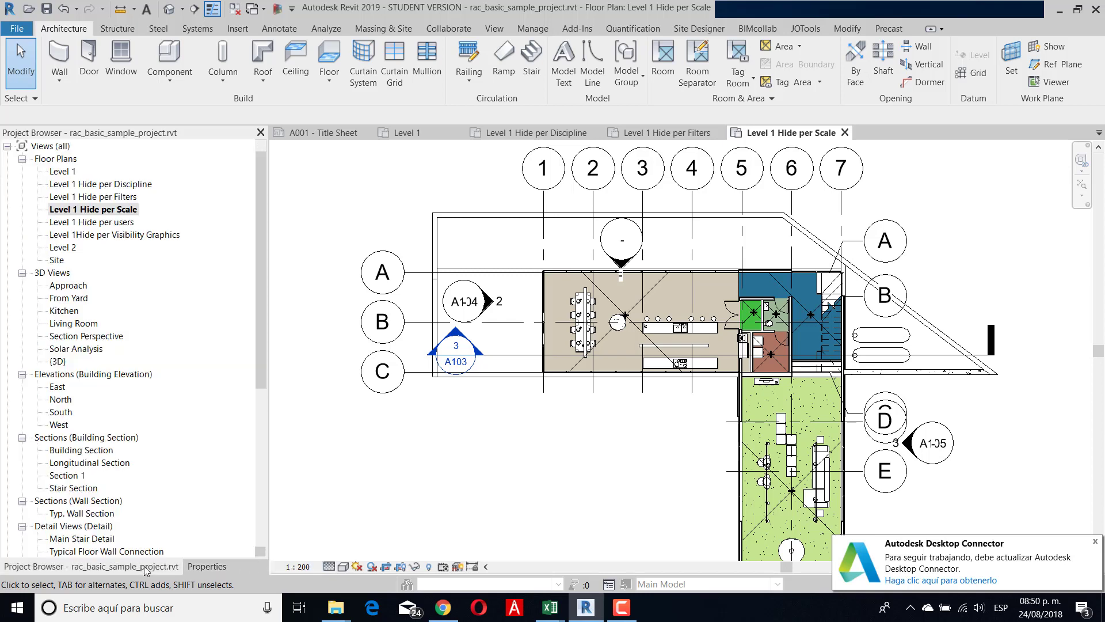
# In Level 1 Hide per users, reveal hidden elements, unhide the Longitudinal Section line, and exit reveal mode
pyautogui.doubleClick(101, 225)
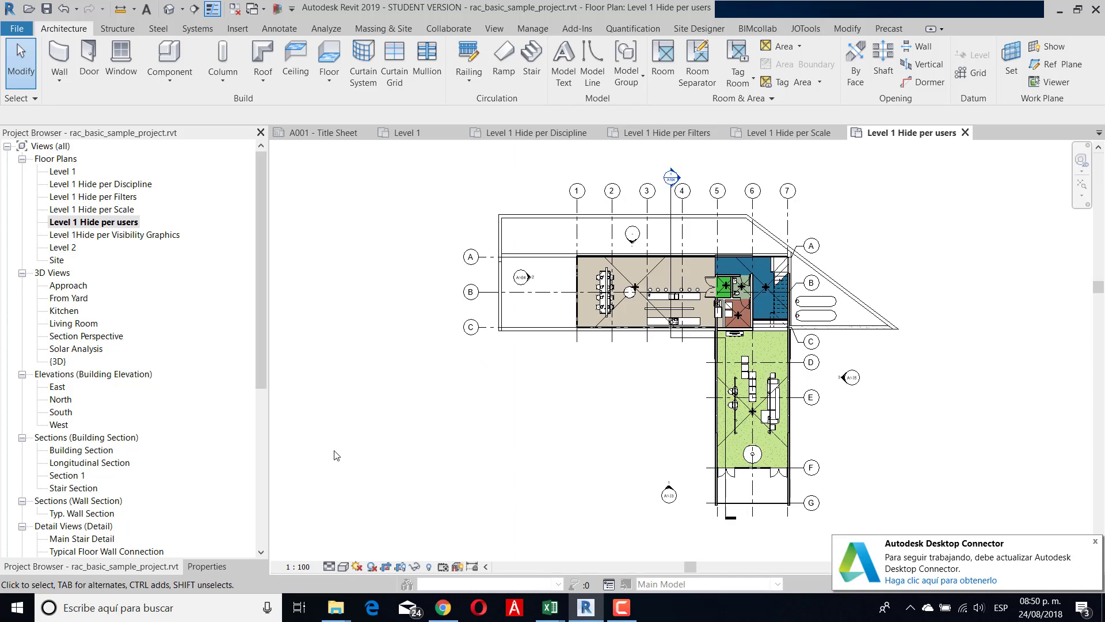
pyautogui.moveTo(619, 433); pyautogui.dragTo(555, 444, button='middle')
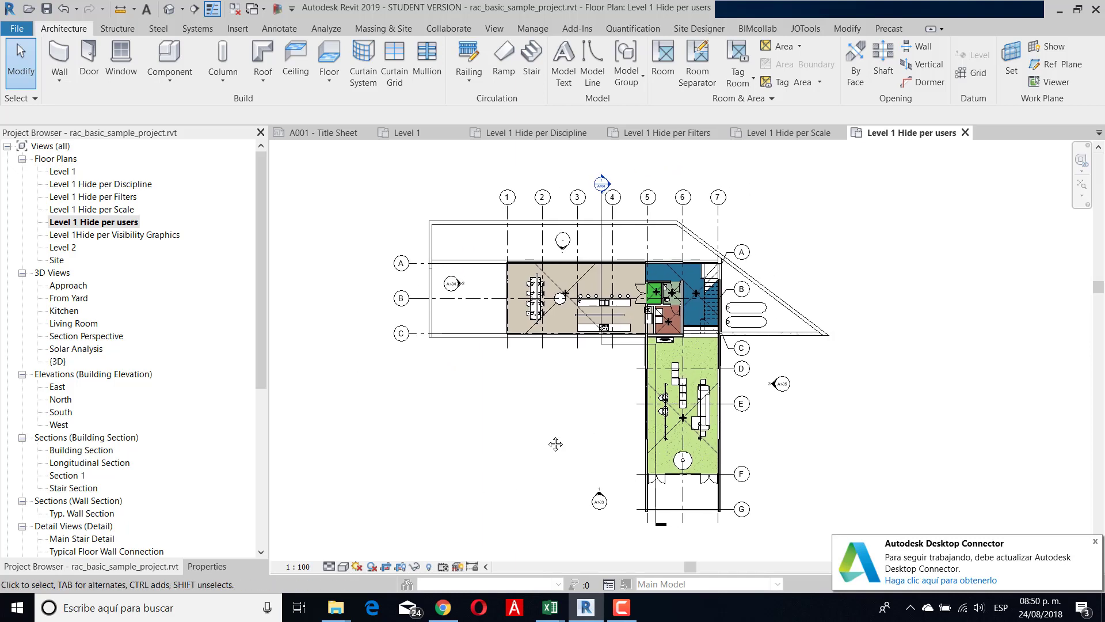
pyautogui.click(429, 569)
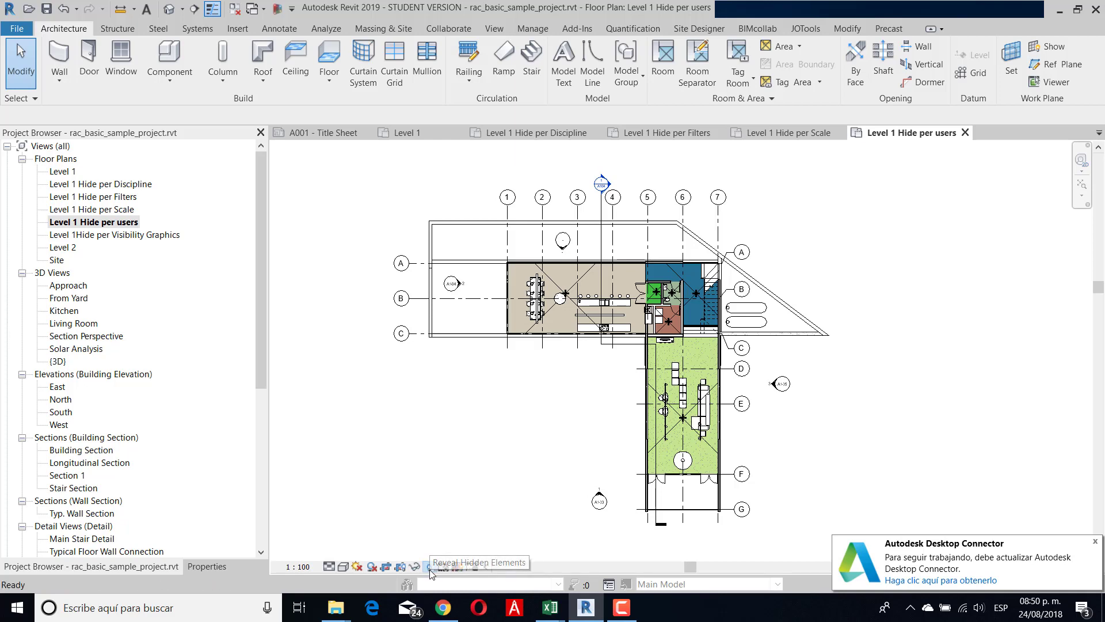
pyautogui.scroll(2, 590, 393)
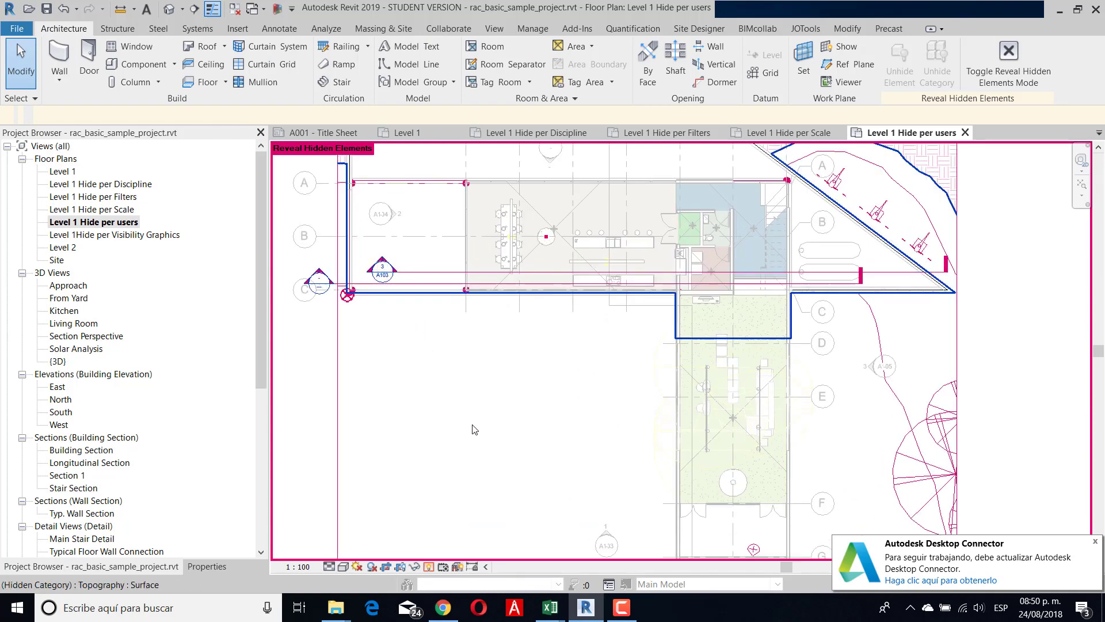
pyautogui.click(420, 274)
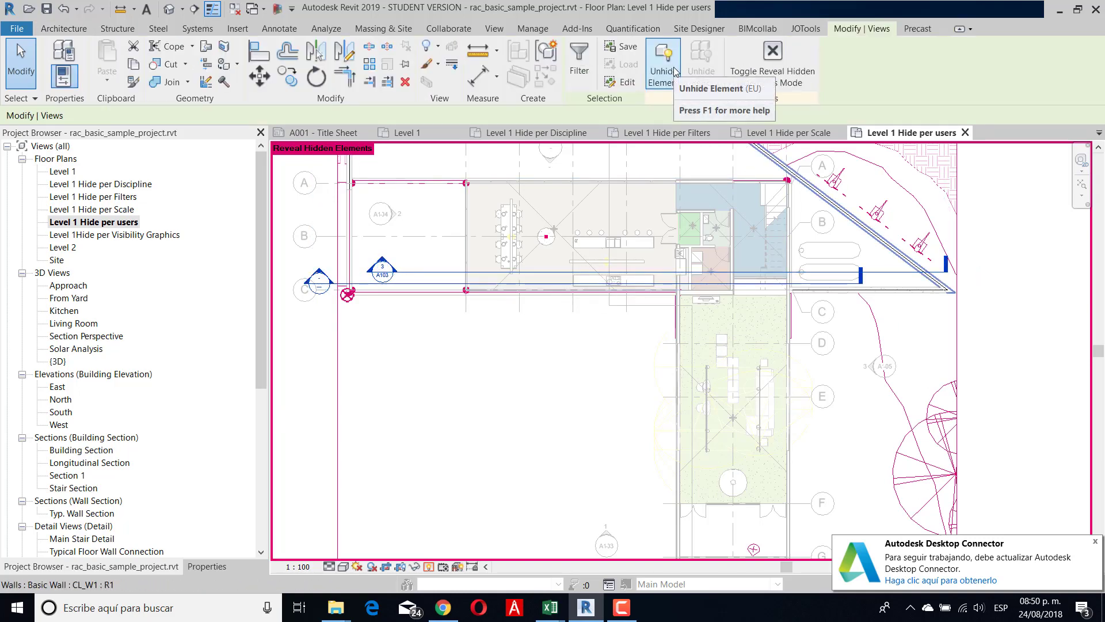
pyautogui.click(673, 67)
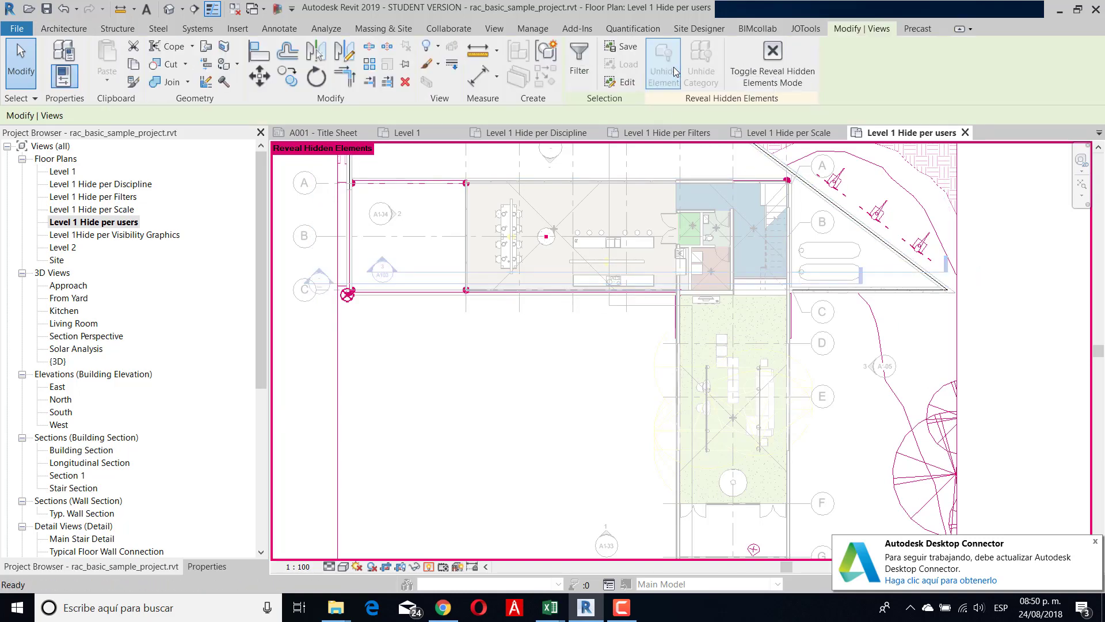
pyautogui.click(785, 78)
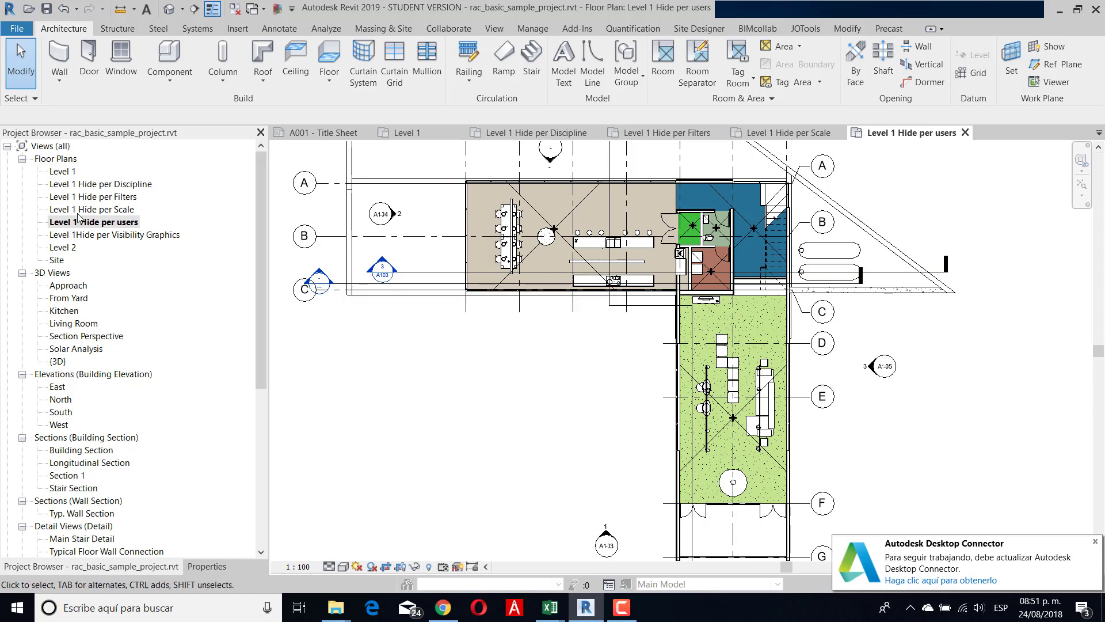
# Open Level 1Hide per Visibility Graphics and turn the Sections annotation category back on via VG
pyautogui.doubleClick(87, 235)
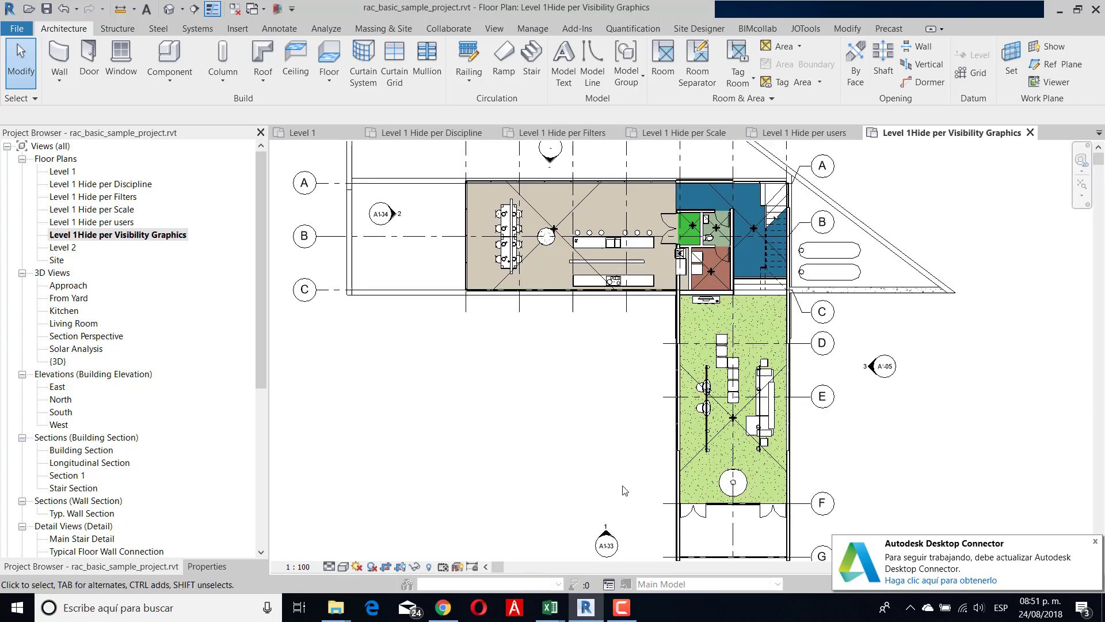
pyautogui.scroll(-2, 575, 452)
pyautogui.moveTo(575, 452); pyautogui.dragTo(547, 436, button='middle')
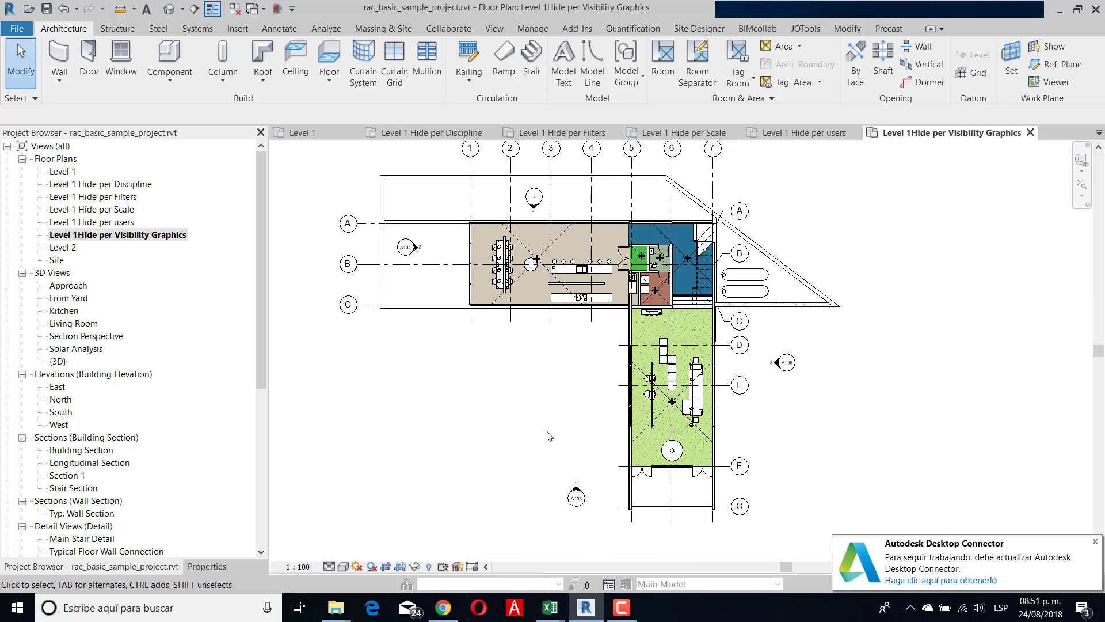
pyautogui.press('v')
pyautogui.press('g')
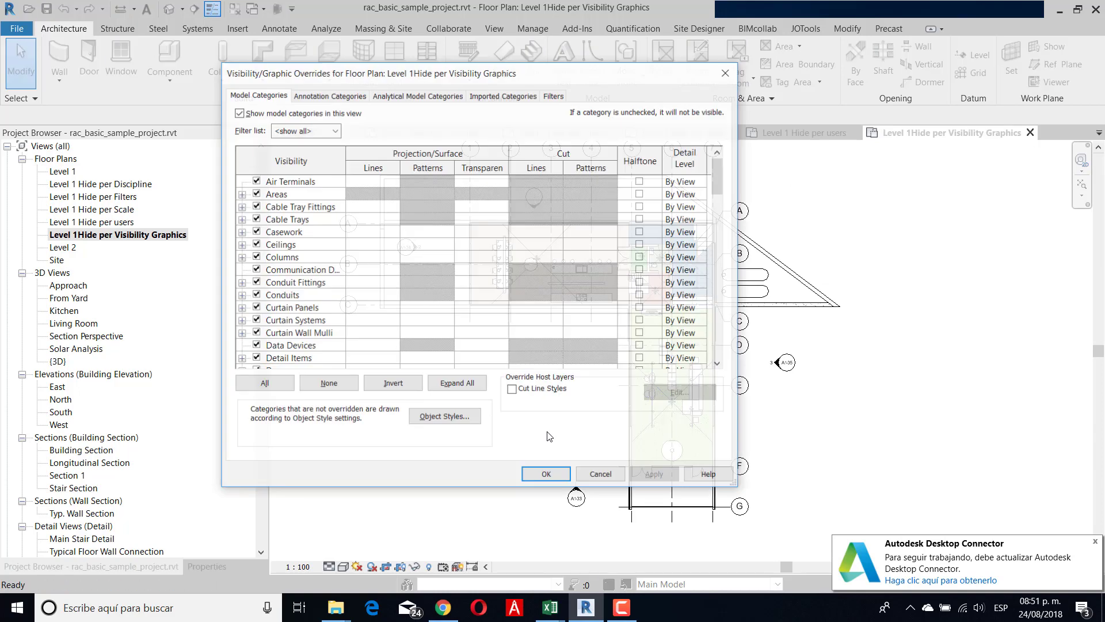
pyautogui.click(331, 97)
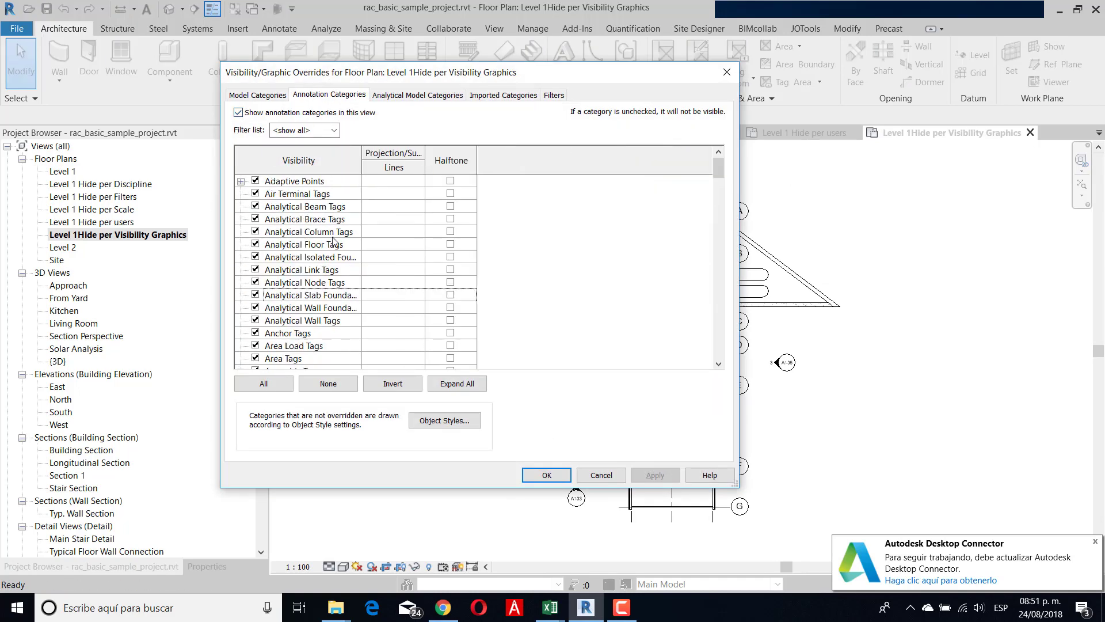
pyautogui.click(332, 235)
pyautogui.press('s')
pyautogui.scroll(-1, 276, 328)
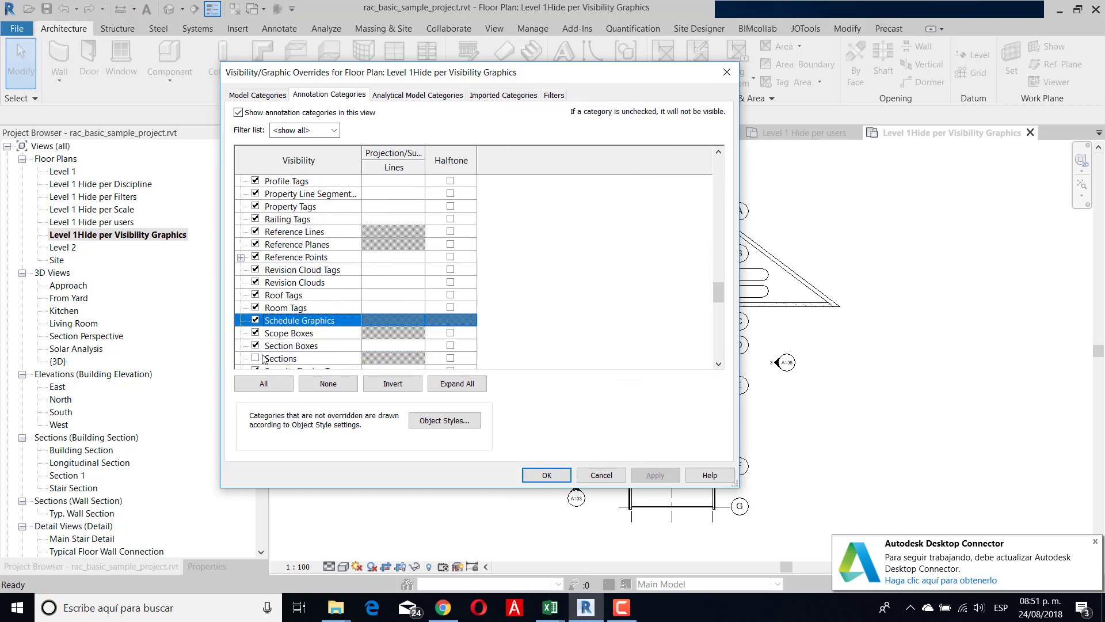
pyautogui.click(255, 358)
pyautogui.click(255, 358)
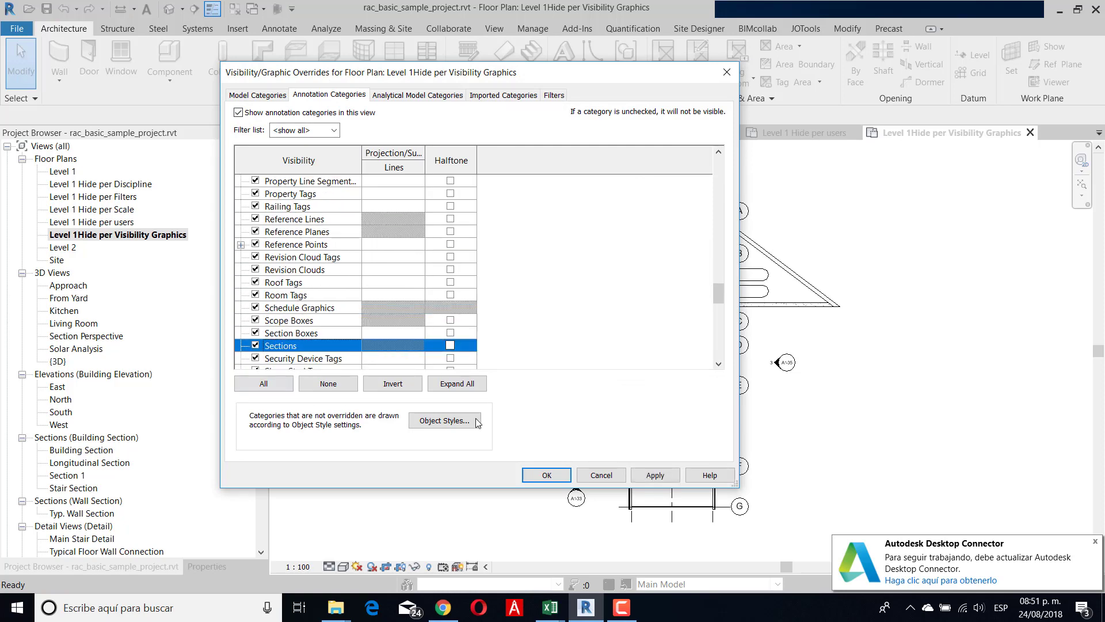
pyautogui.click(531, 476)
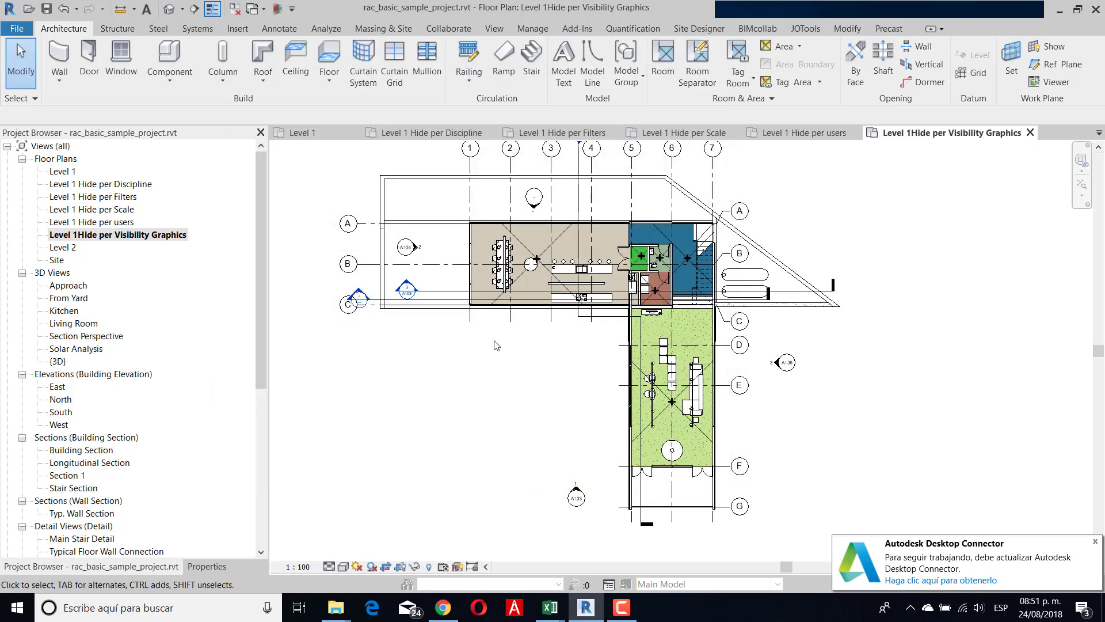